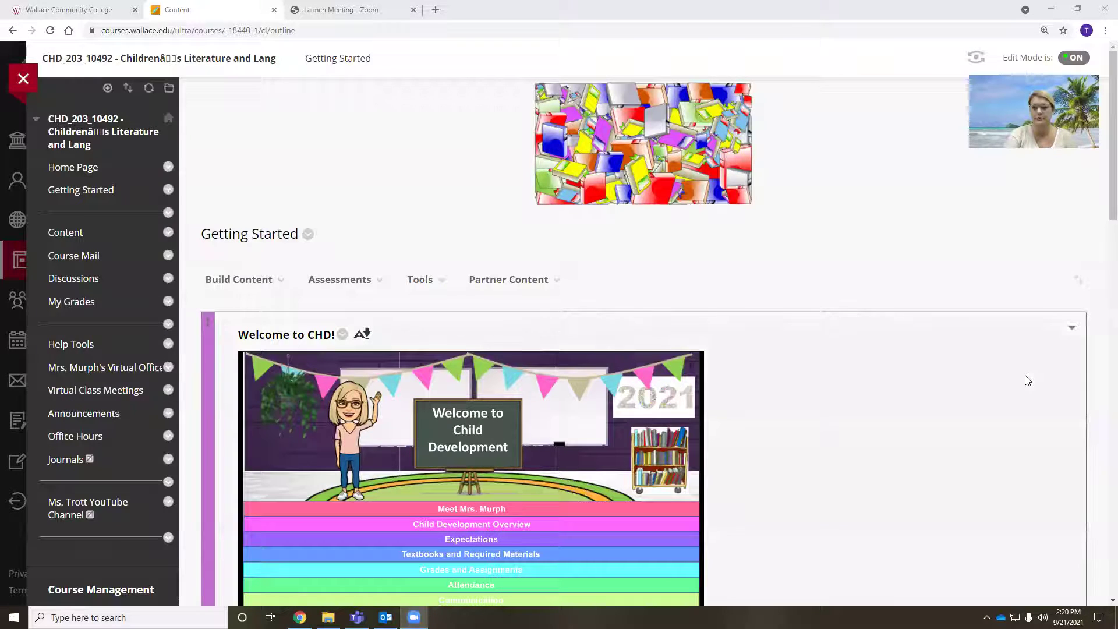
- Go to the course Content area and open the Midterm and Final Projects folder
scroll(1028, 380, down, 2)
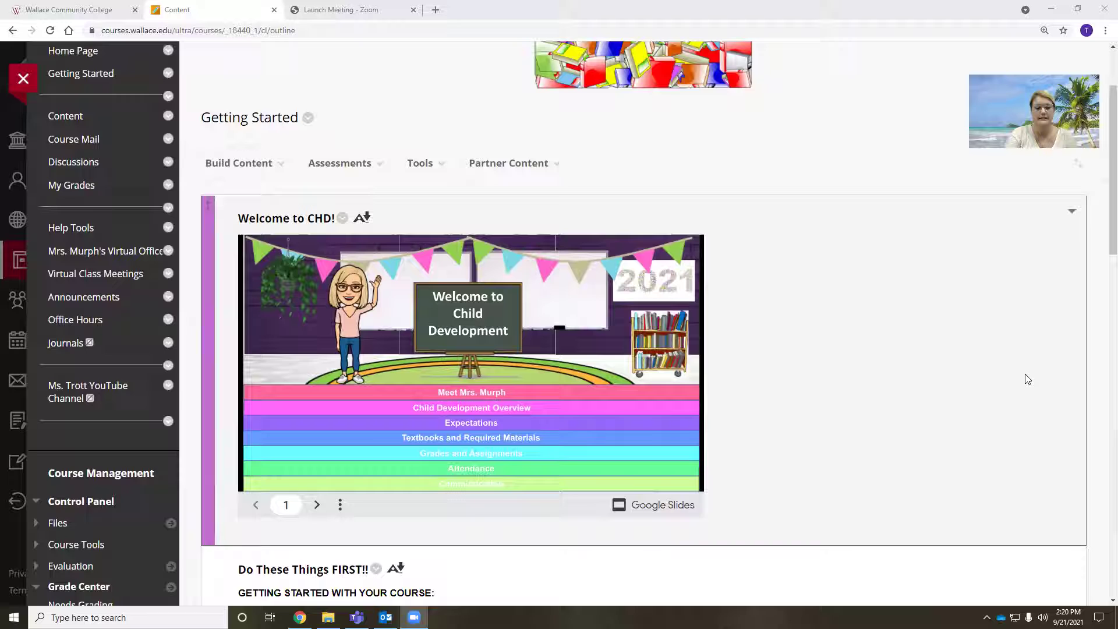
click(63, 116)
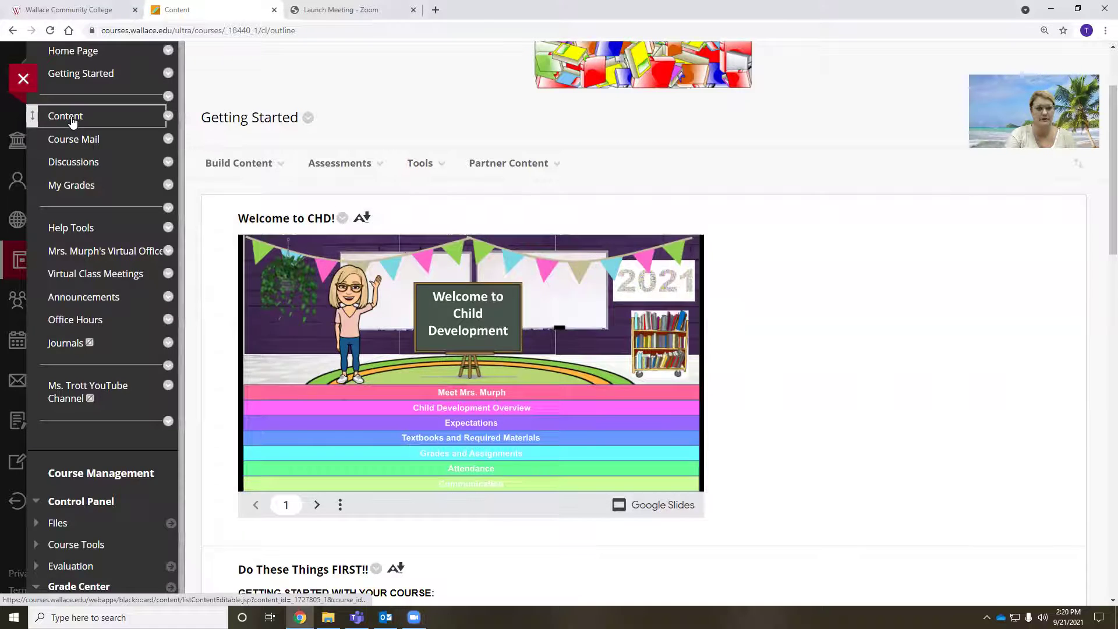
scroll(659, 333, down, 6)
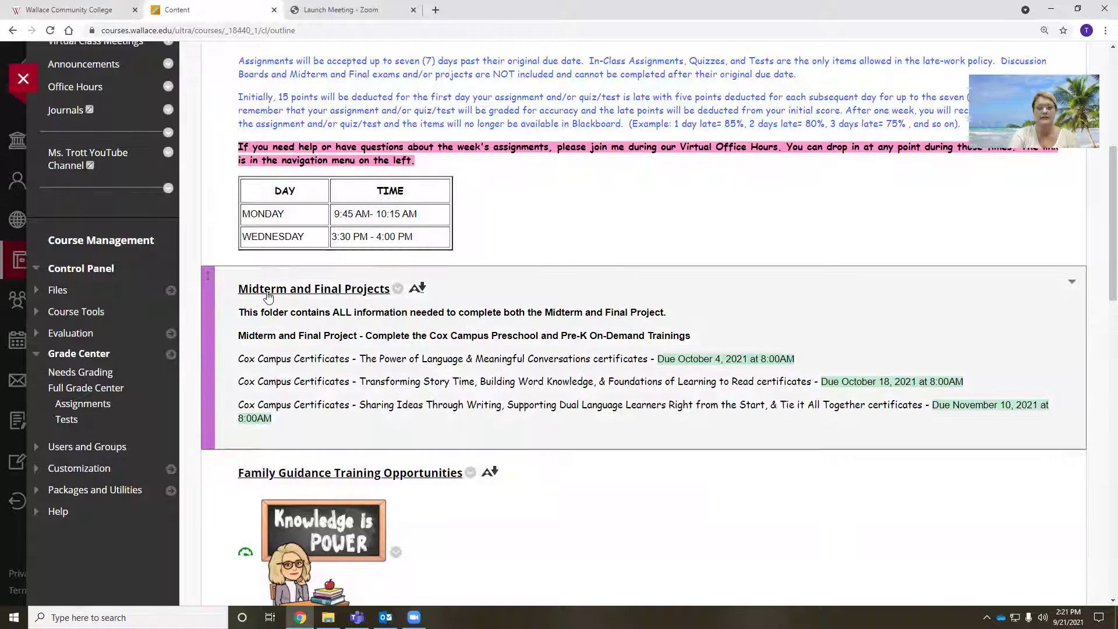
click(269, 291)
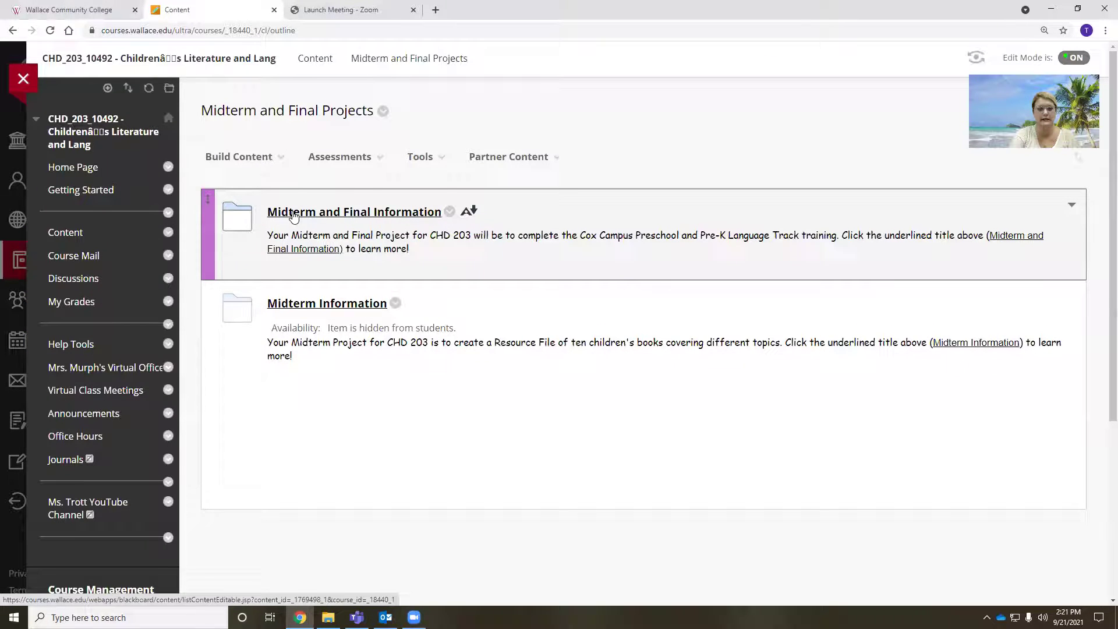
- Open Midterm and Final Information and launch the Cox Campus Registration Information link in a new tab
click(293, 214)
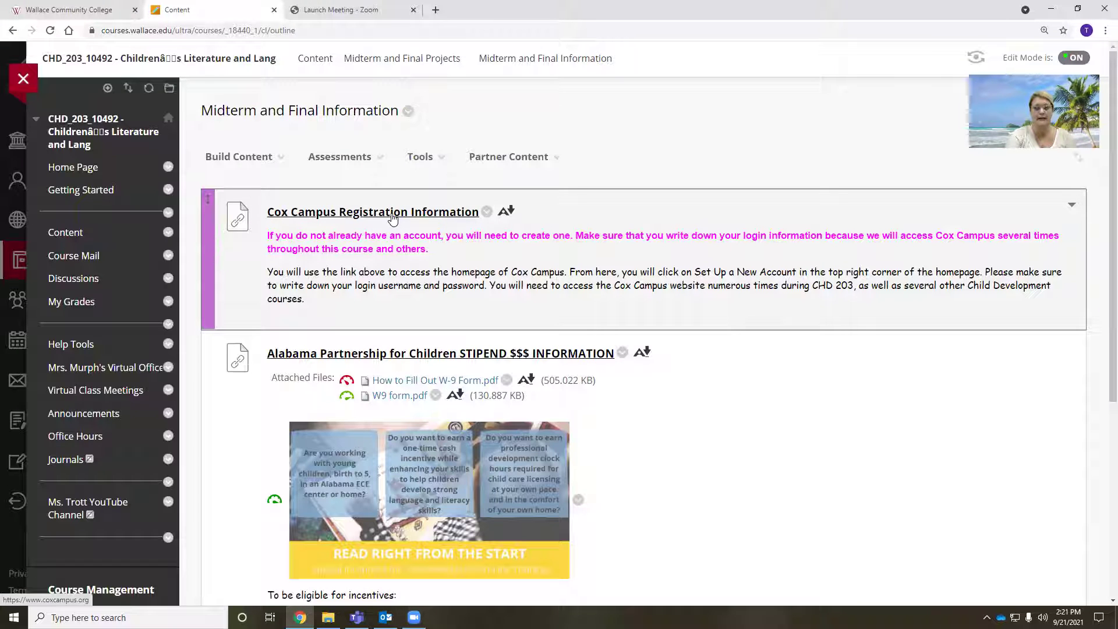
click(392, 214)
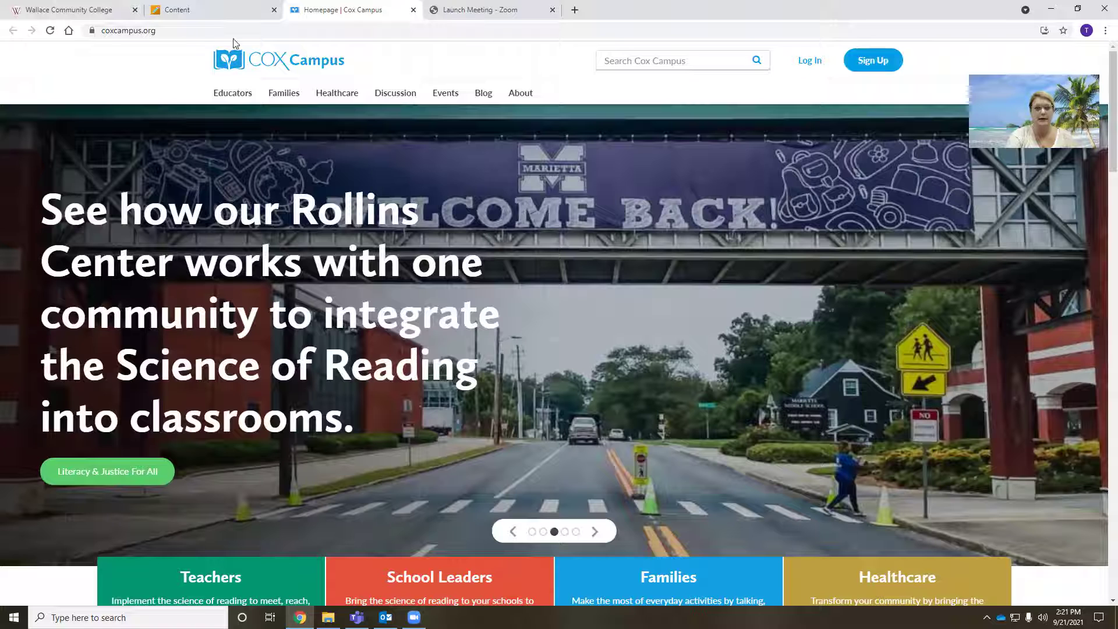
- Switch back to the Blackboard Content tab showing the Midterm and Final Information folder
click(186, 15)
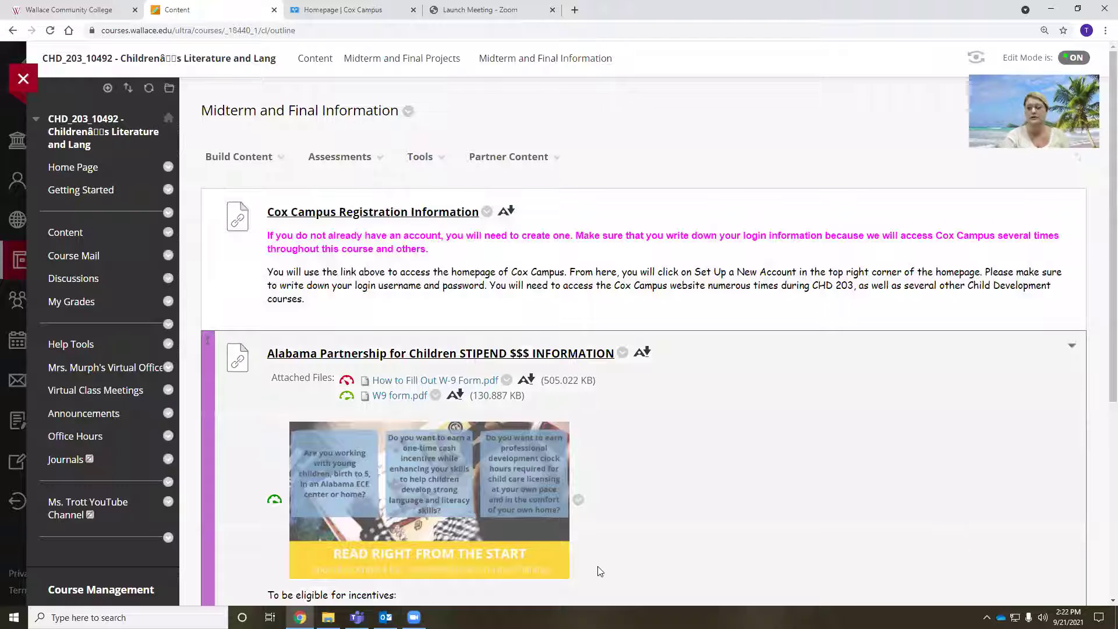
- Find the Alabama Partnership for Children STIPEND item and follow its rrfts registration form link
scroll(735, 433, down, 2)
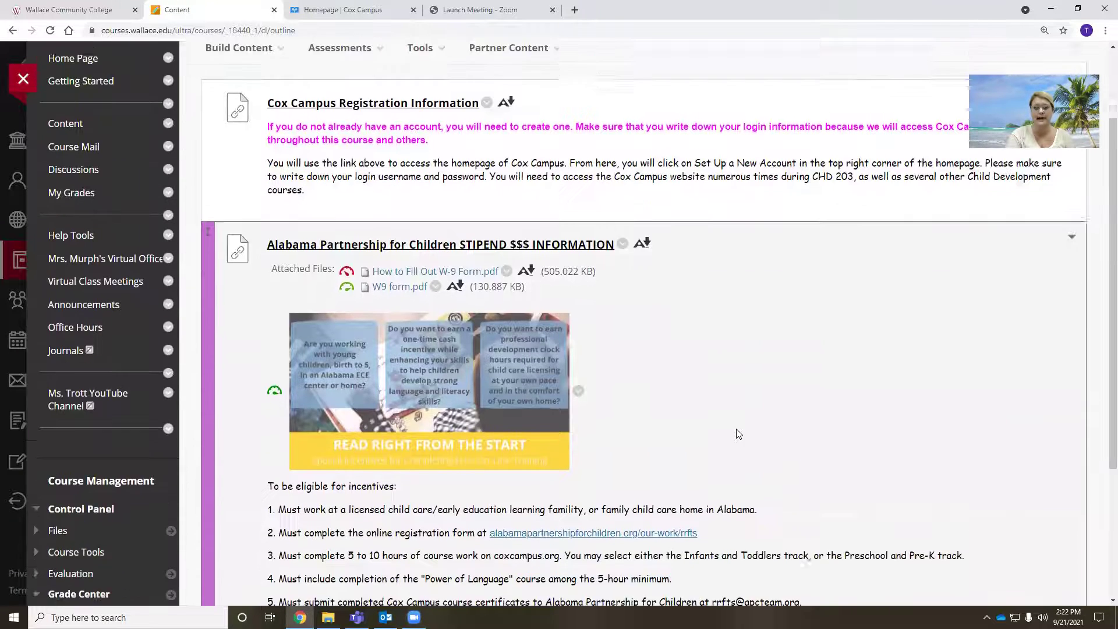
scroll(737, 434, down, 2)
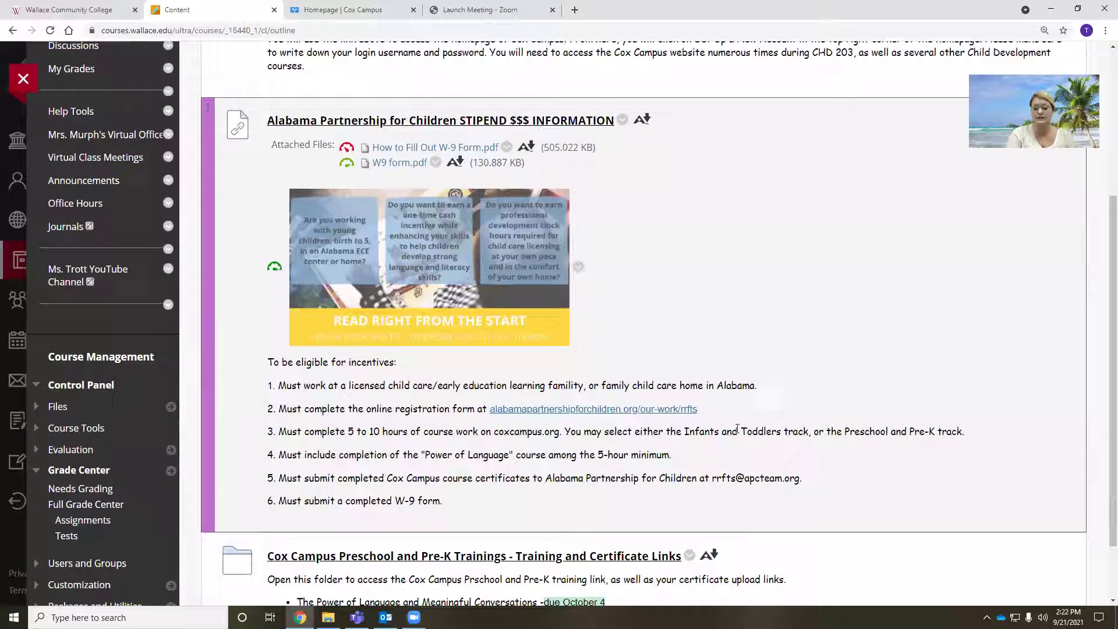
scroll(737, 429, up, 1)
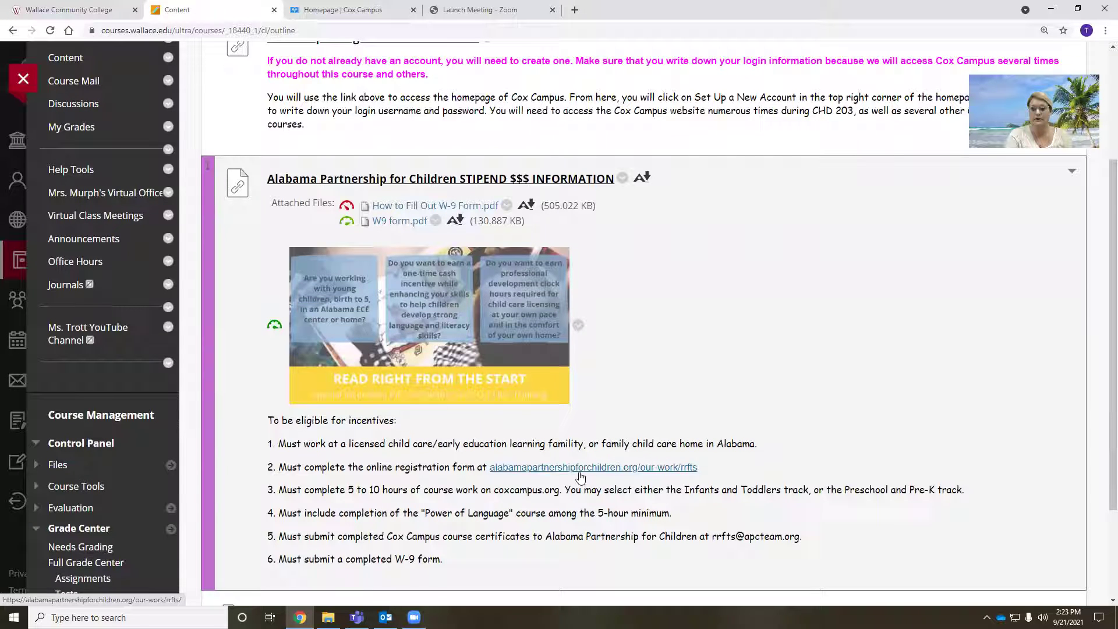
click(606, 473)
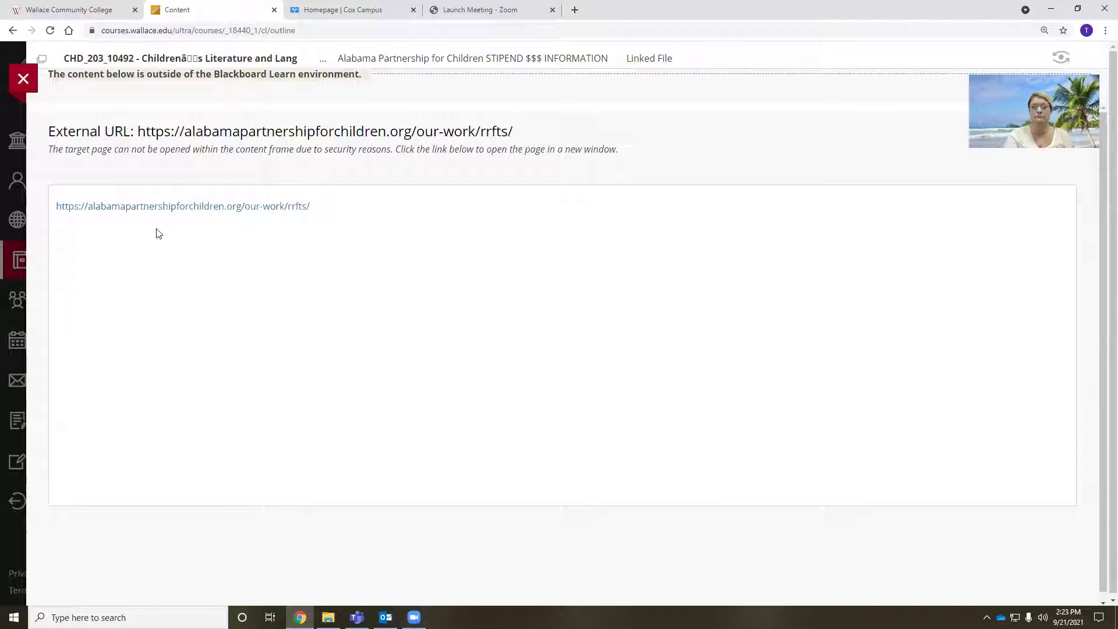
- Open alabamapartnershipforchildren.org/our-work/rrfts in a new tab and scroll down to the Apply now form
click(160, 208)
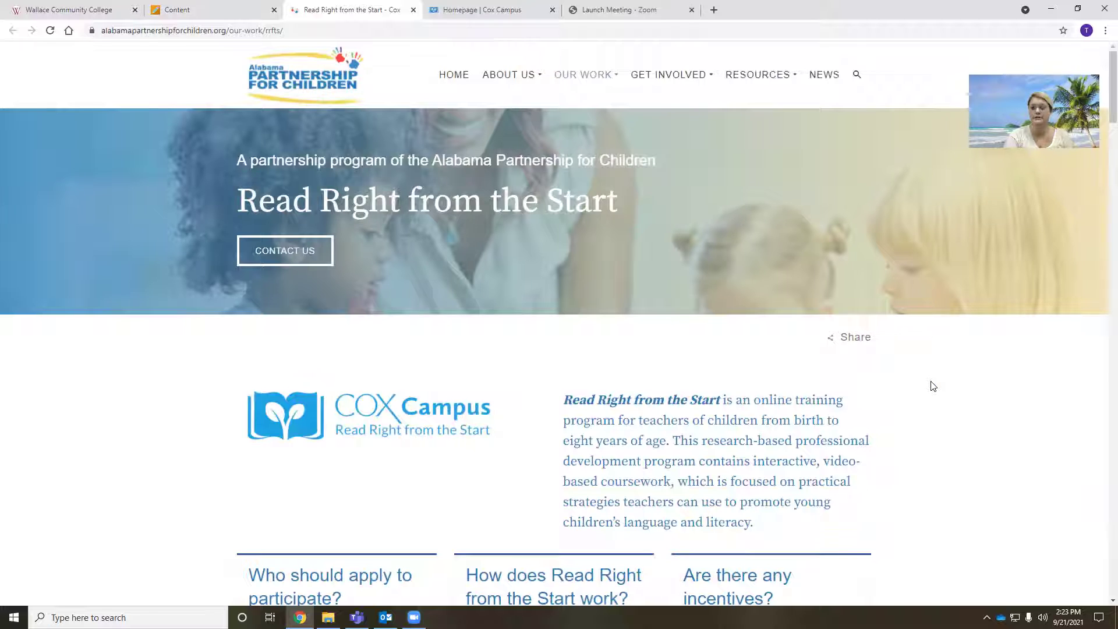
scroll(933, 386, down, 1)
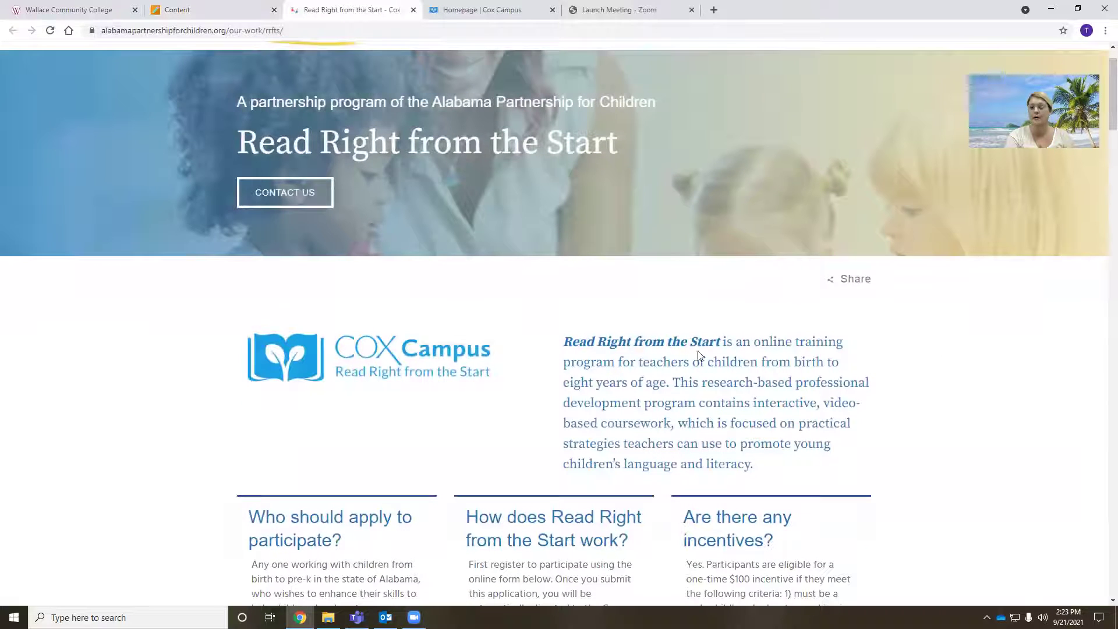
scroll(761, 357, down, 5)
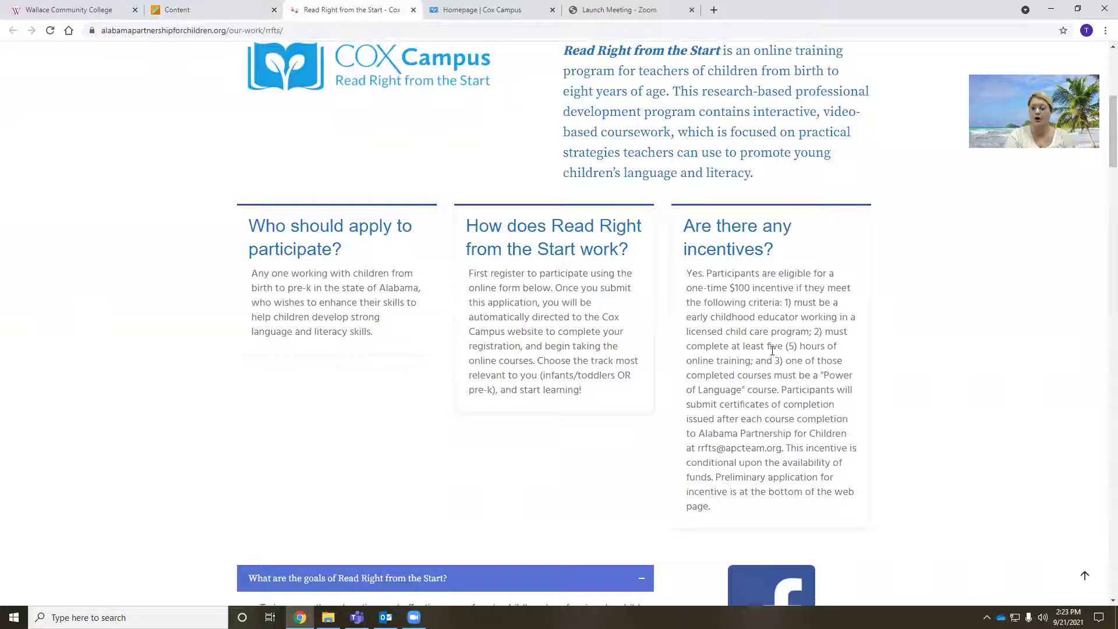
scroll(804, 319, down, 3)
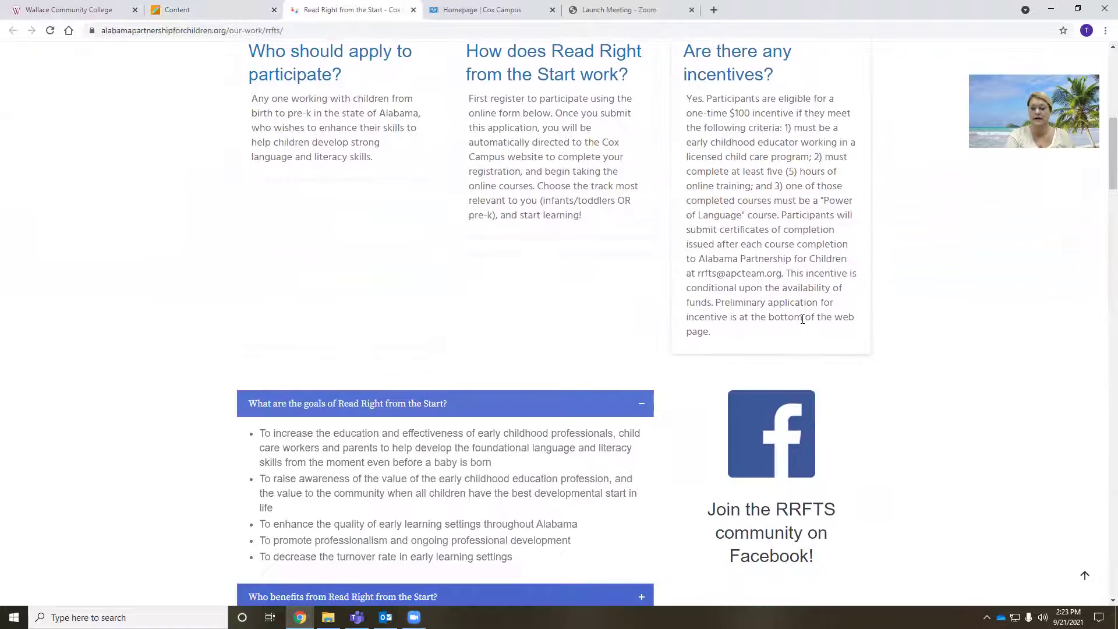
scroll(803, 318, down, 2)
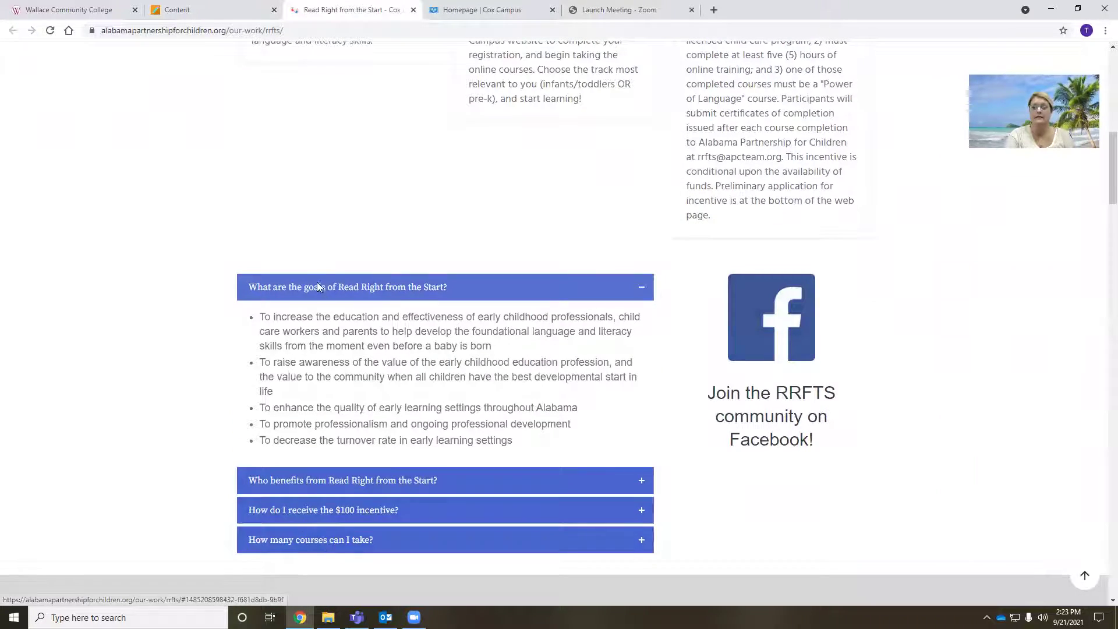
scroll(403, 437, down, 2)
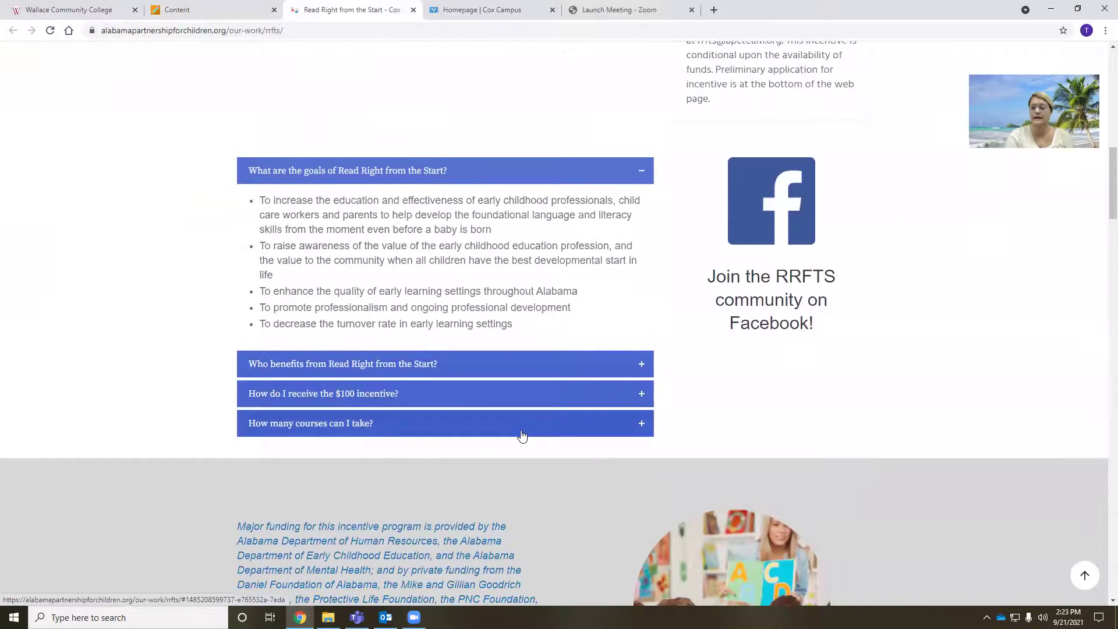
scroll(521, 436, down, 3)
scroll(521, 435, down, 3)
scroll(520, 434, down, 3)
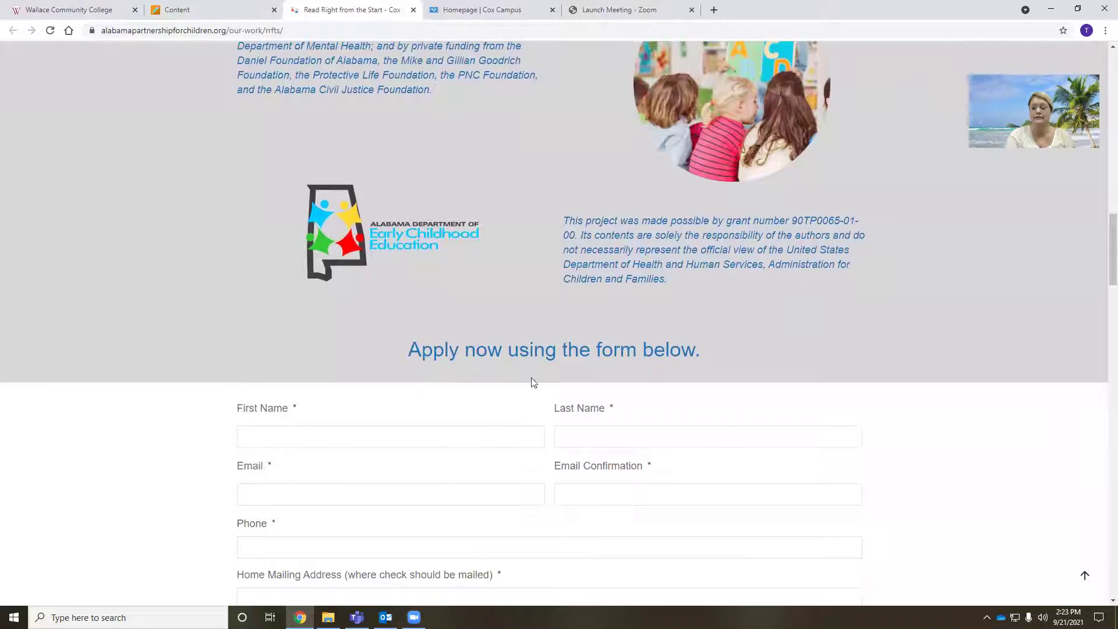
- Answer Yes to currently working in Alabama and set the position to Other
scroll(466, 387, down, 3)
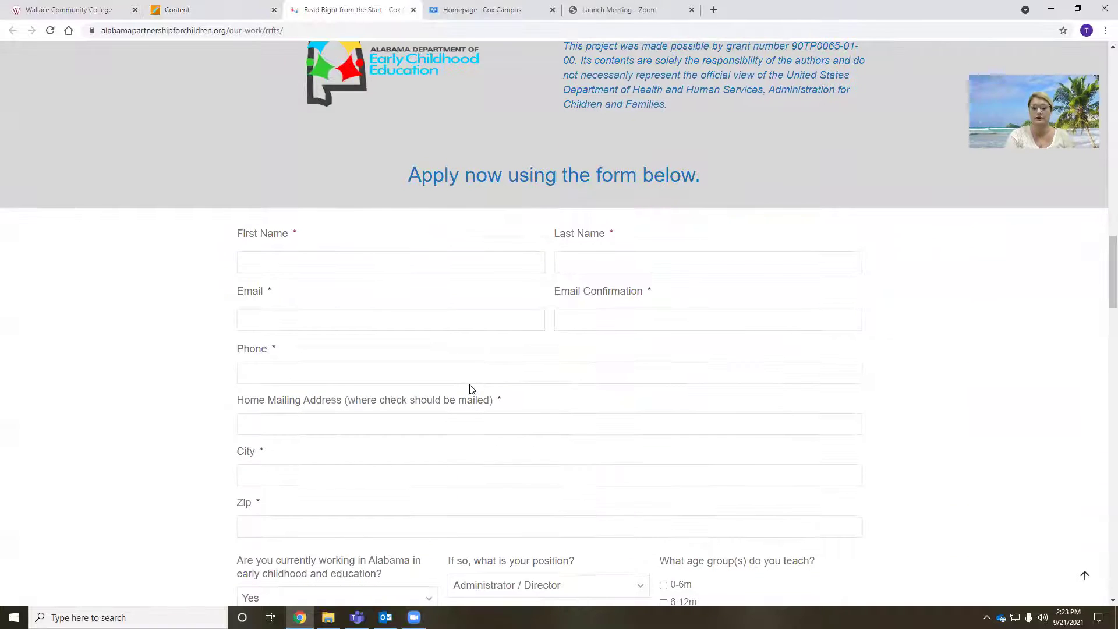
scroll(472, 389, down, 2)
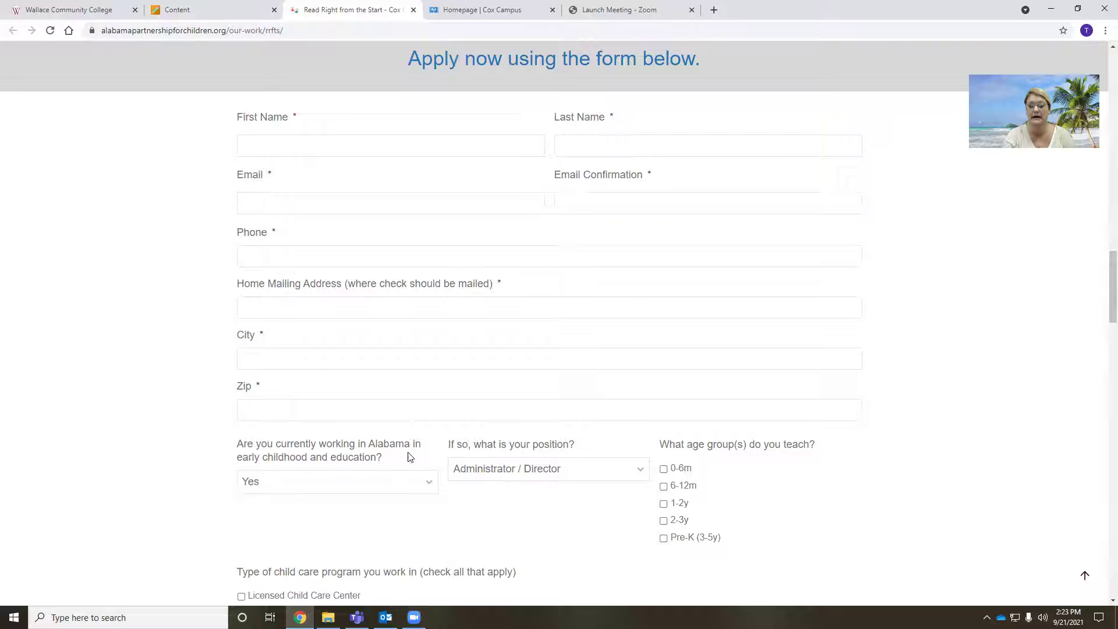
click(417, 485)
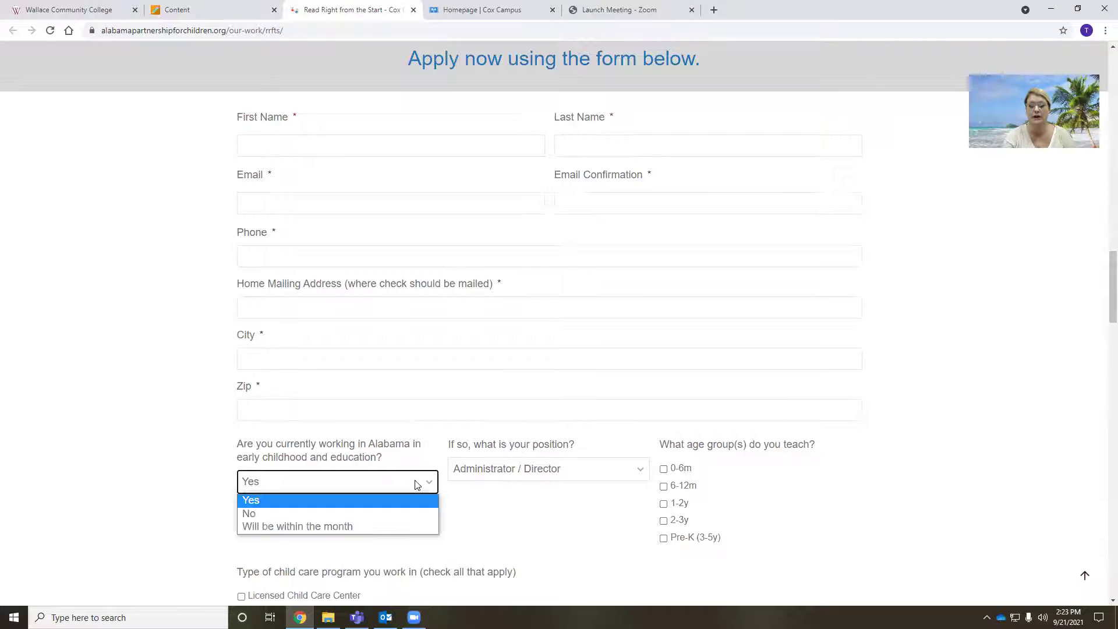
click(389, 506)
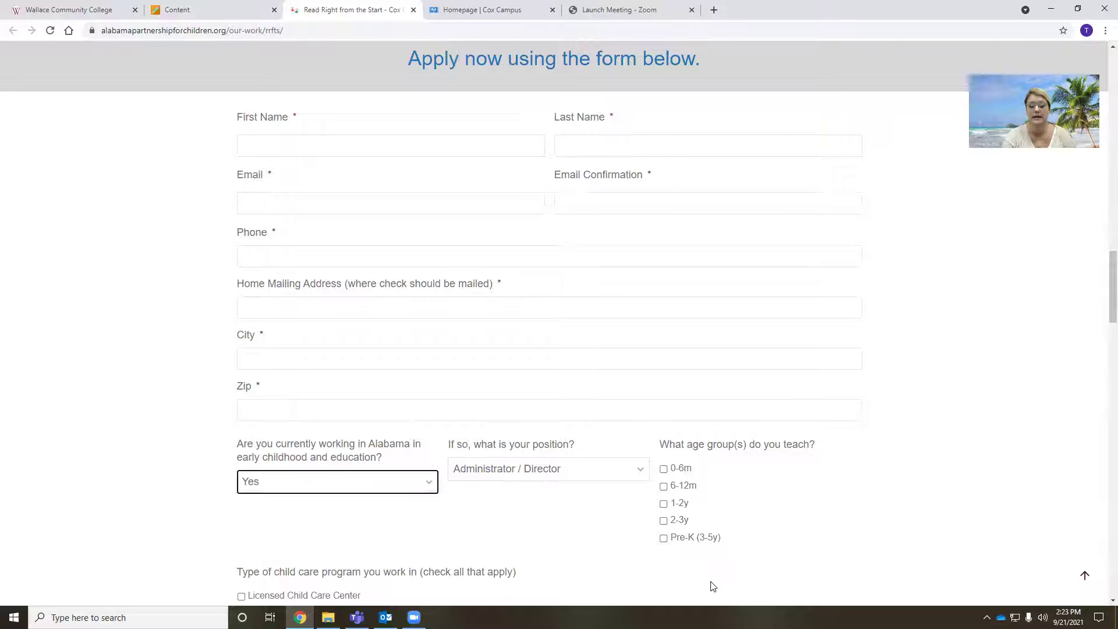
click(633, 473)
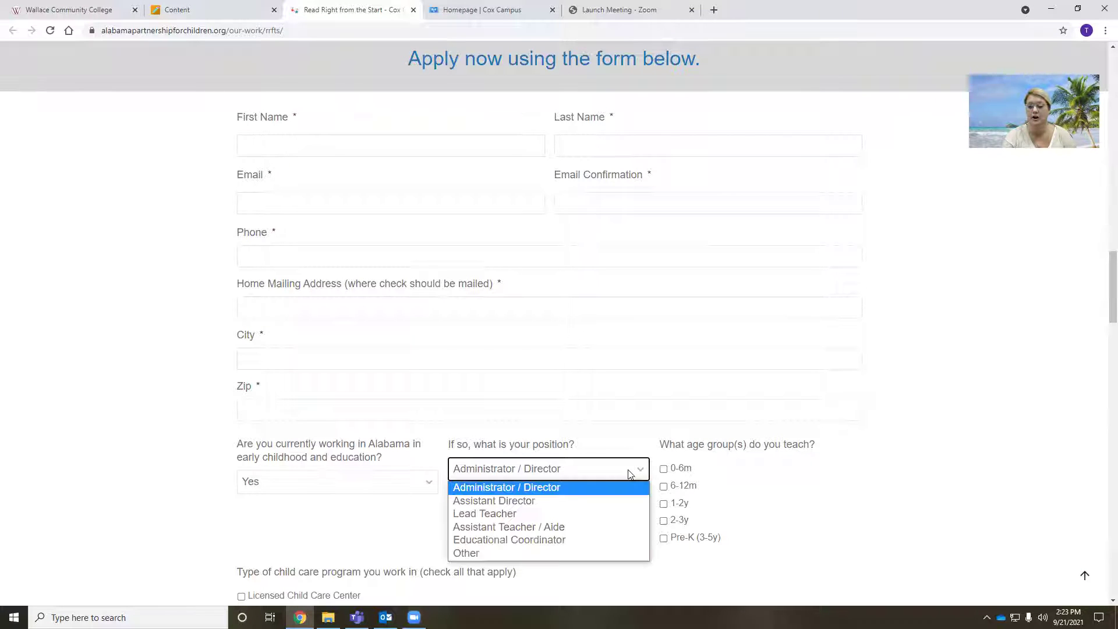
click(513, 553)
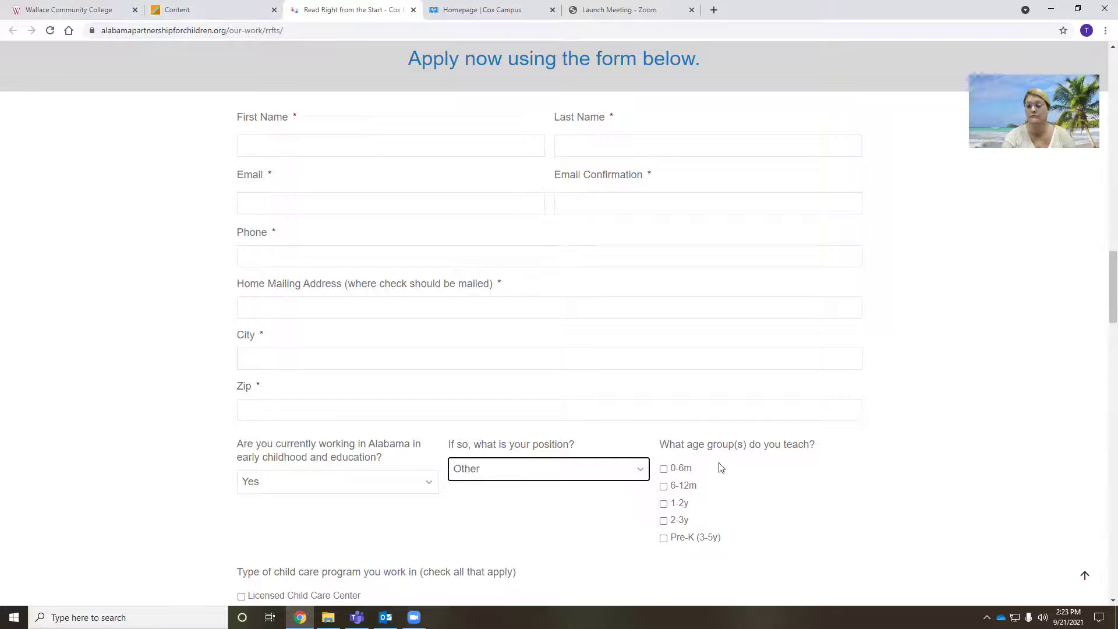
- Check the age groups 0-6m, 6-12m, 1-2y, 2-3y and Pre-K (3-5y)
scroll(799, 474, down, 2)
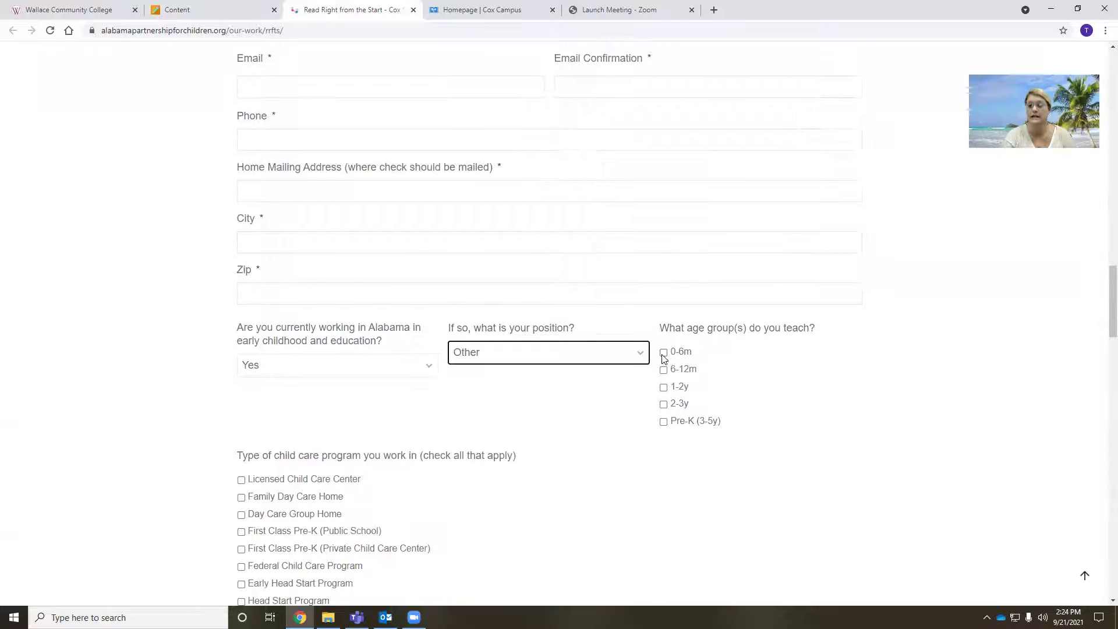
click(663, 353)
click(663, 369)
click(663, 387)
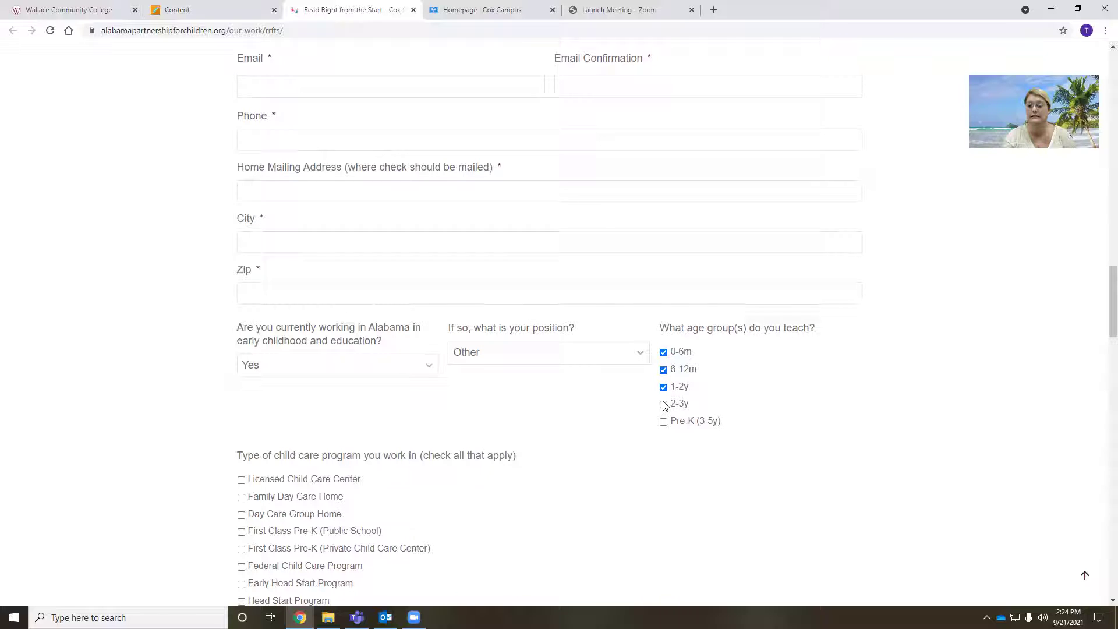
click(663, 404)
click(663, 421)
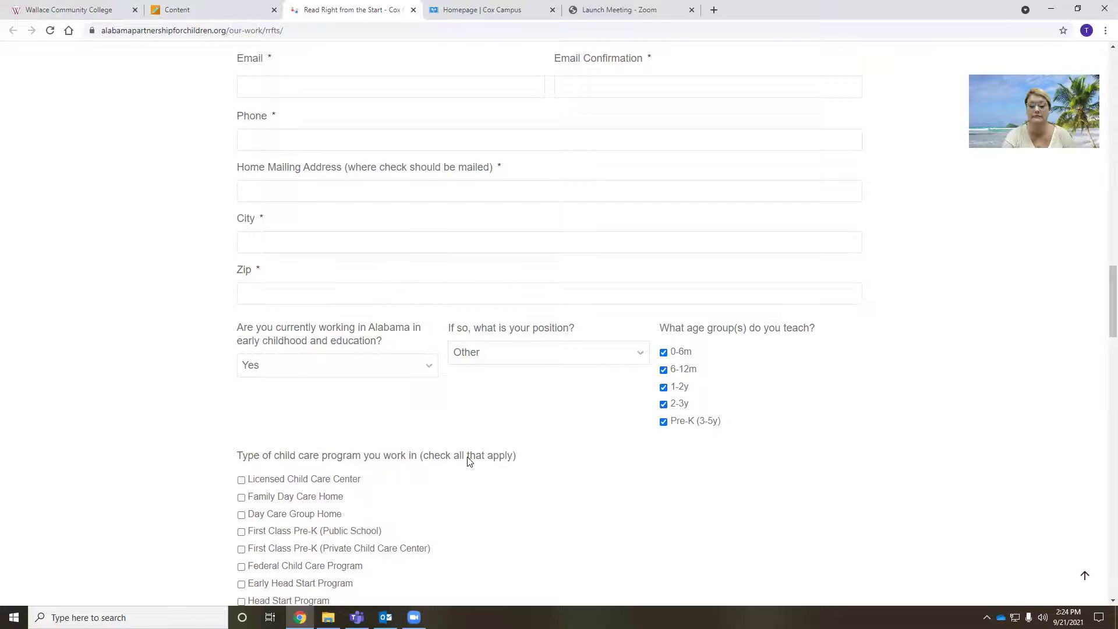
- Mark program type Other as Child Development Student, with program name Wallace Community College
scroll(467, 459, down, 2)
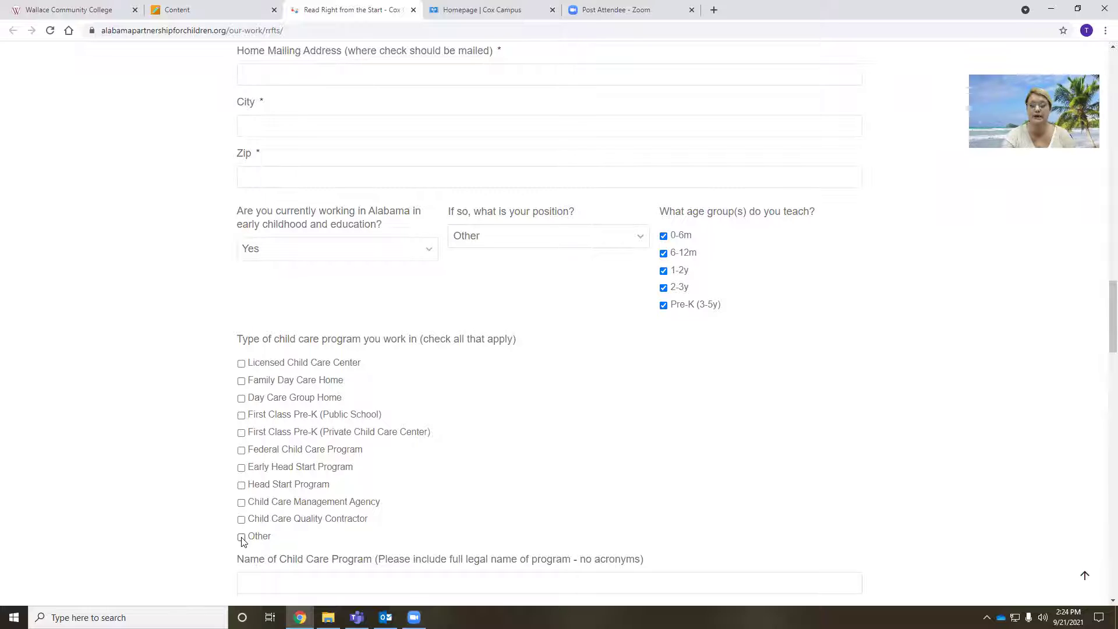
click(241, 537)
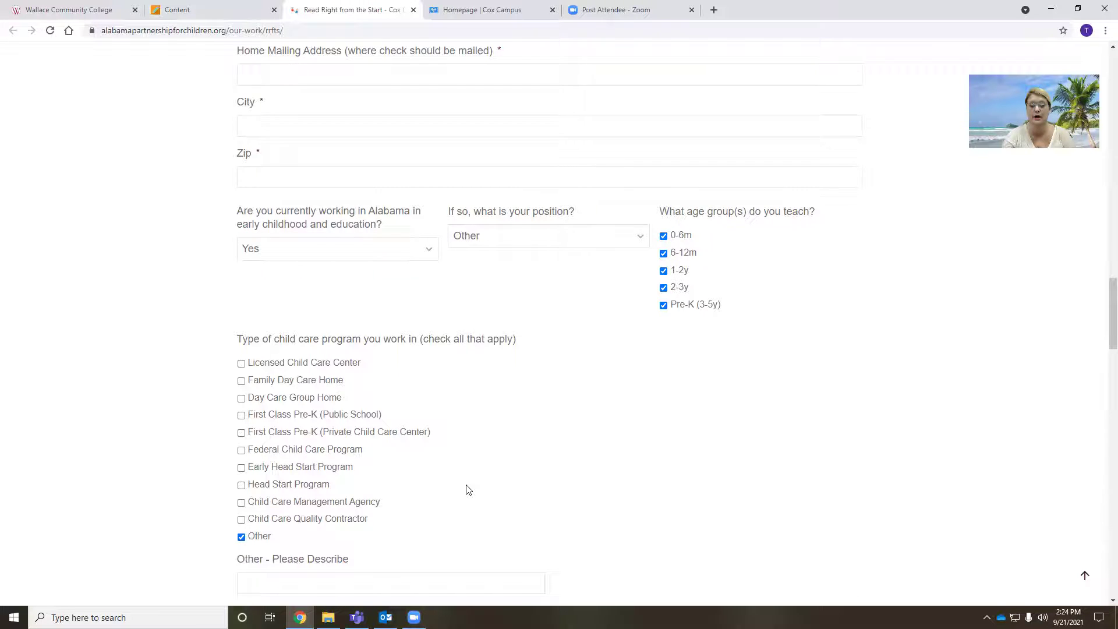
scroll(464, 490, down, 2)
click(255, 467)
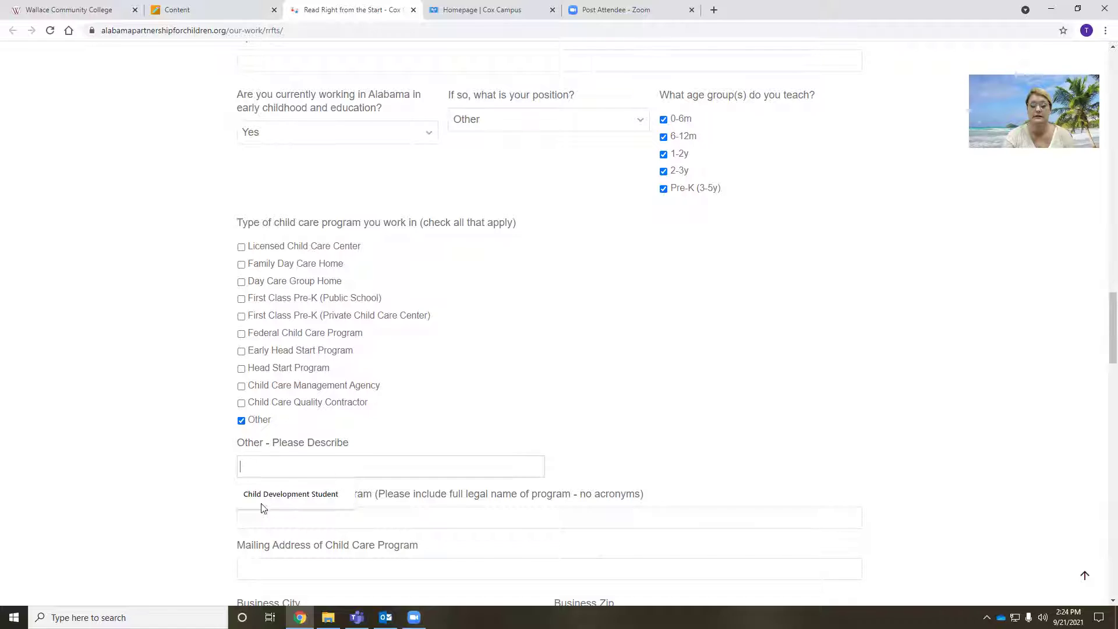
click(276, 495)
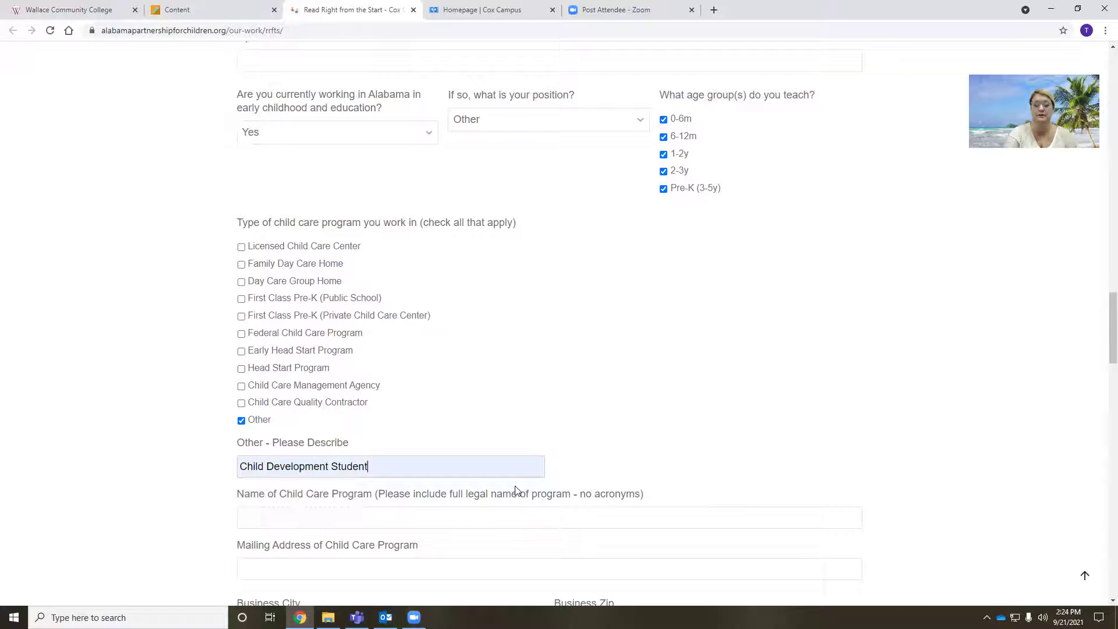
click(285, 515)
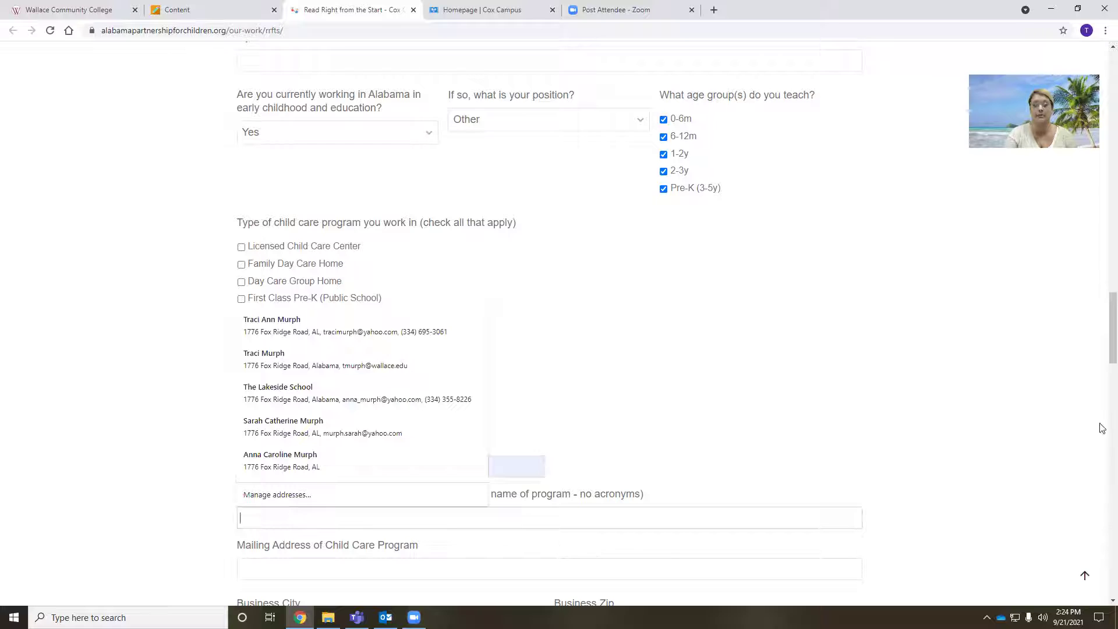
text(Wallace)
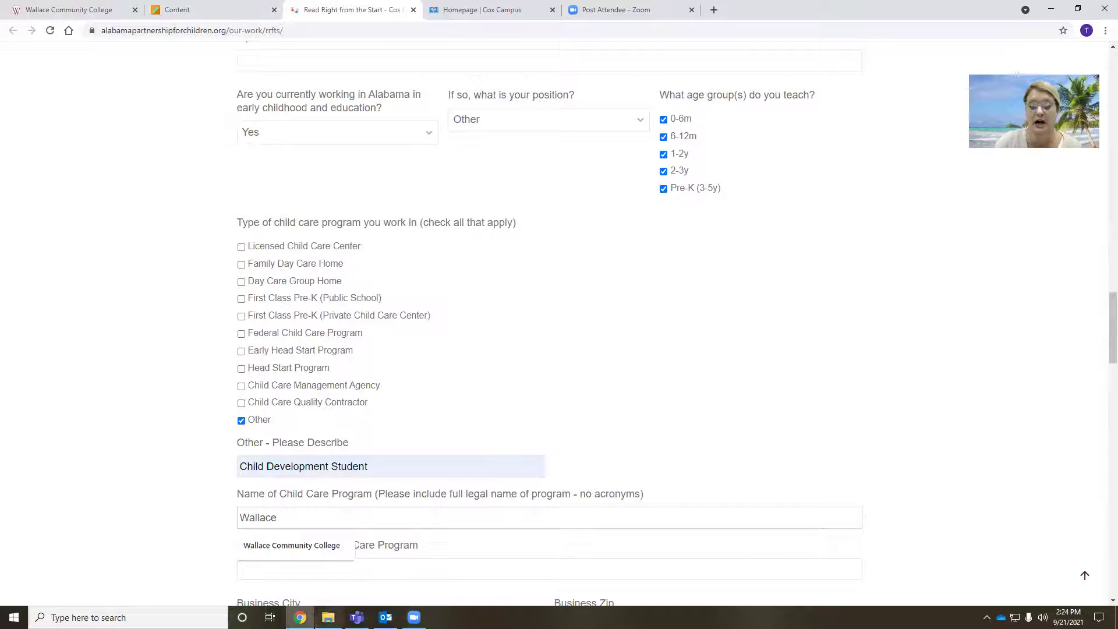
click(293, 547)
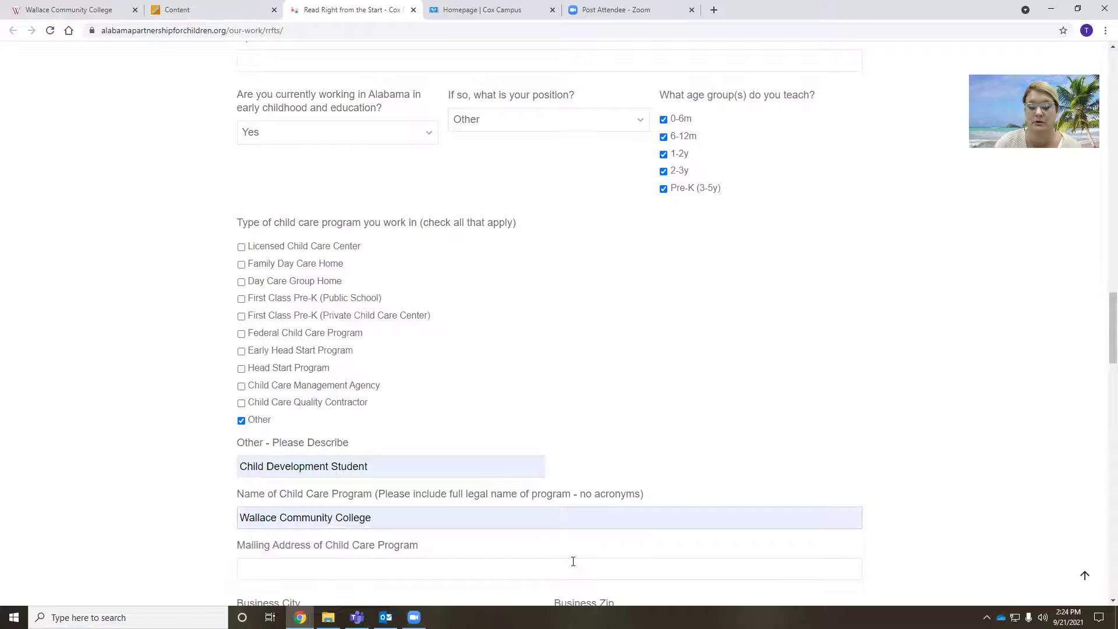
- Start the mailing address, clear it, and dismiss the saved address suggestions
scroll(340, 454, down, 2)
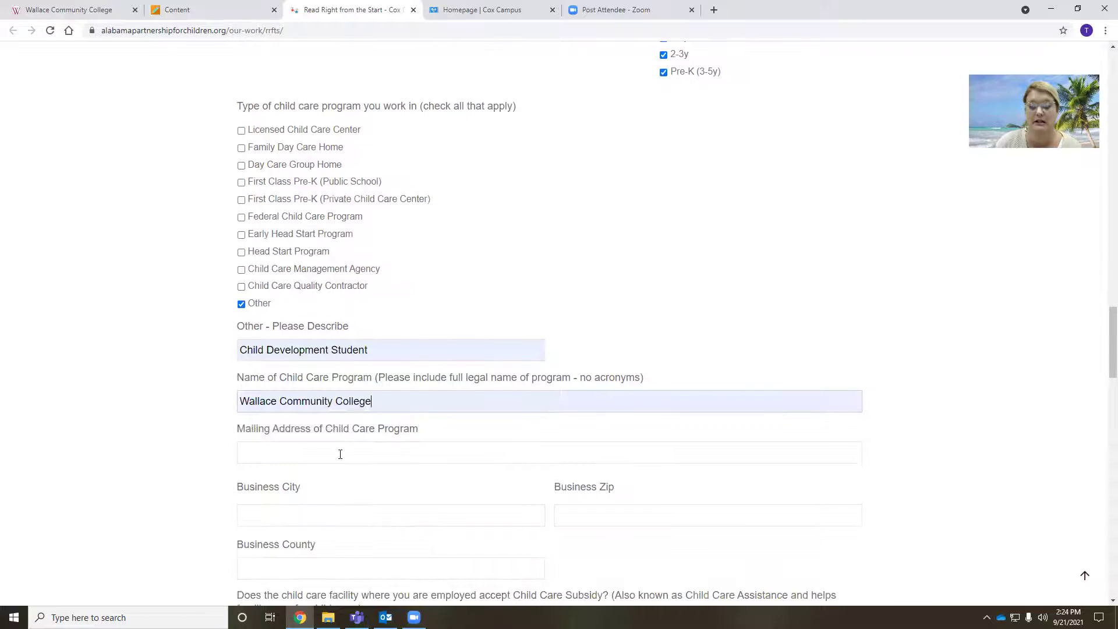
click(278, 454)
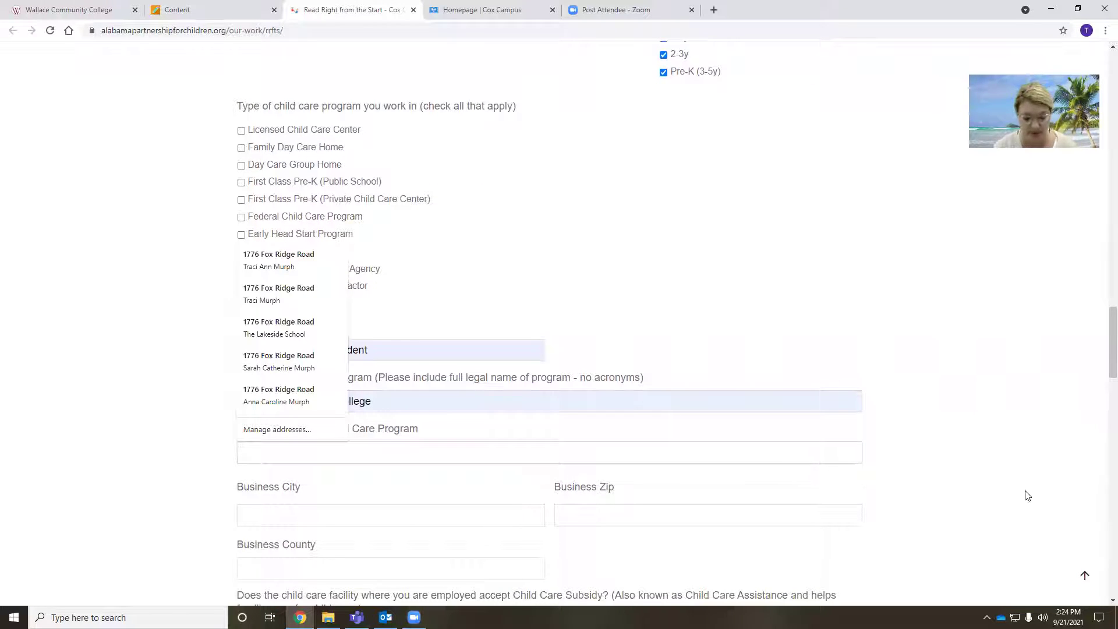
text(10)
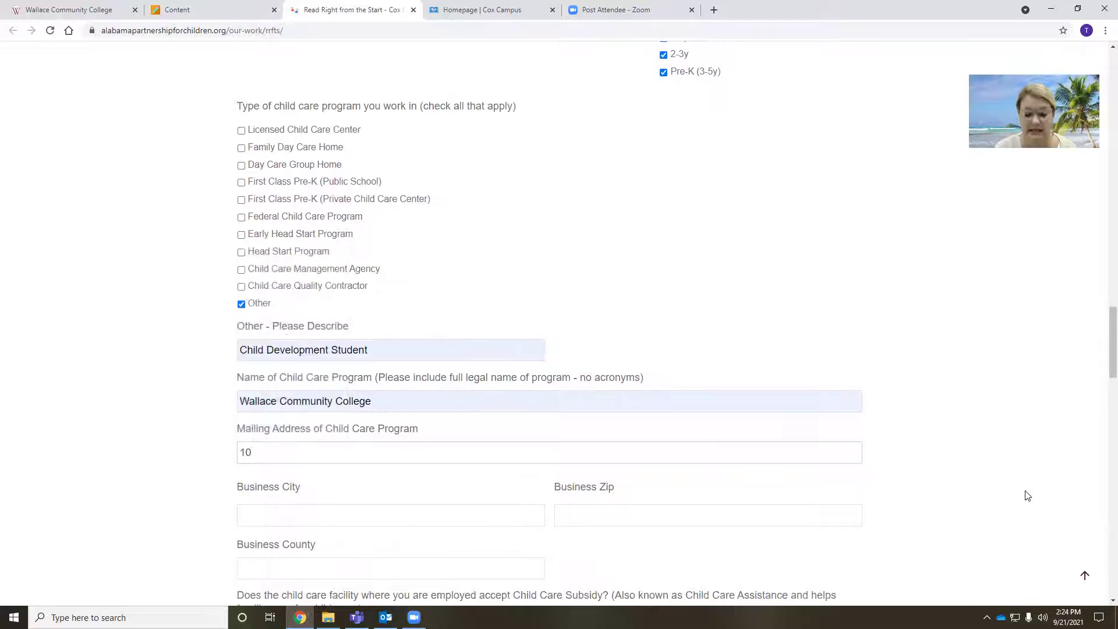
key(BackSpace)
key(BackSpace)
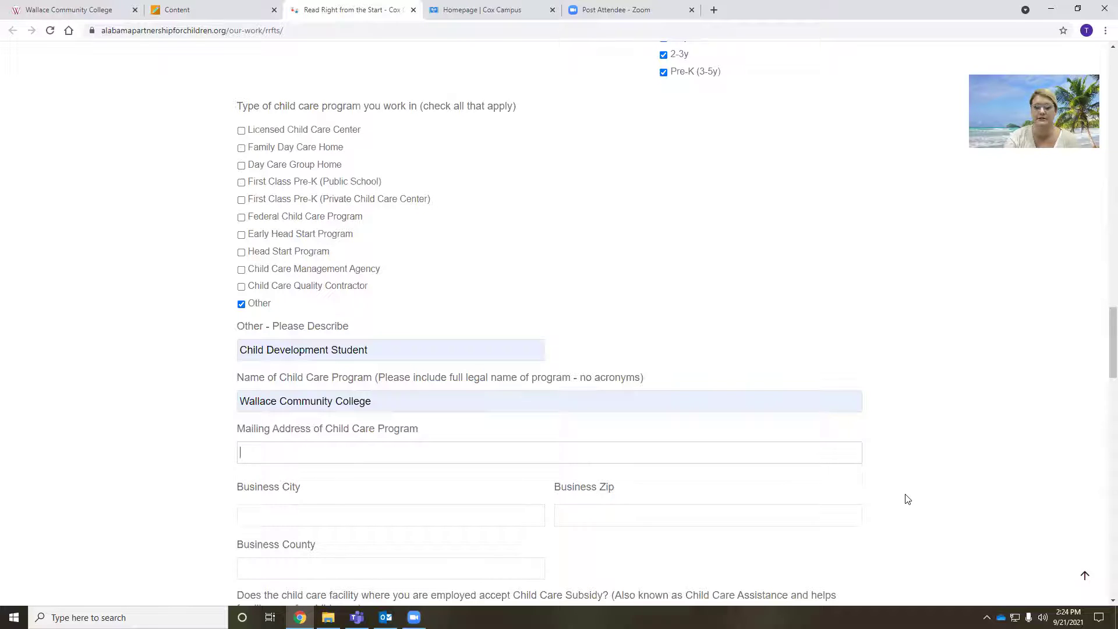
click(301, 511)
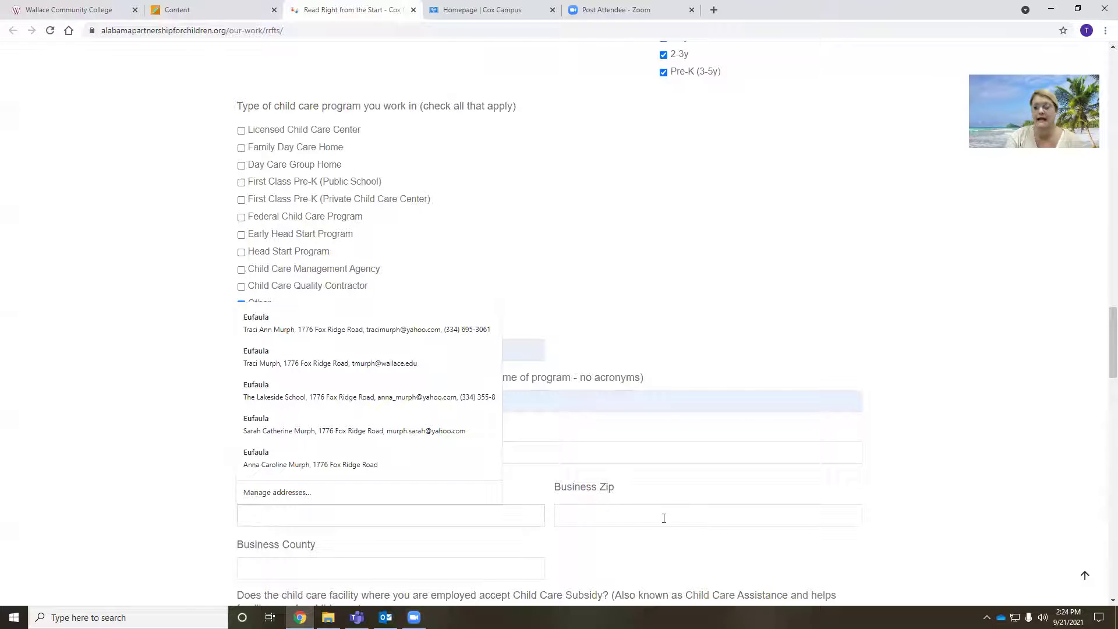
click(490, 466)
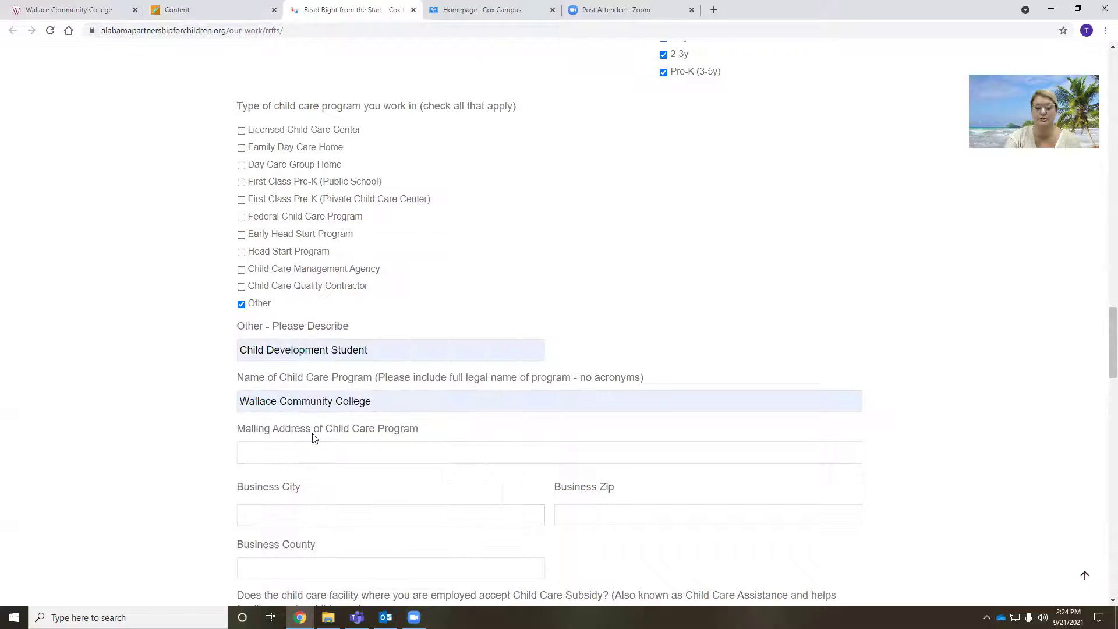
- Answer No to the child care subsidy question and move to years worked in child care
scroll(443, 511, down, 4)
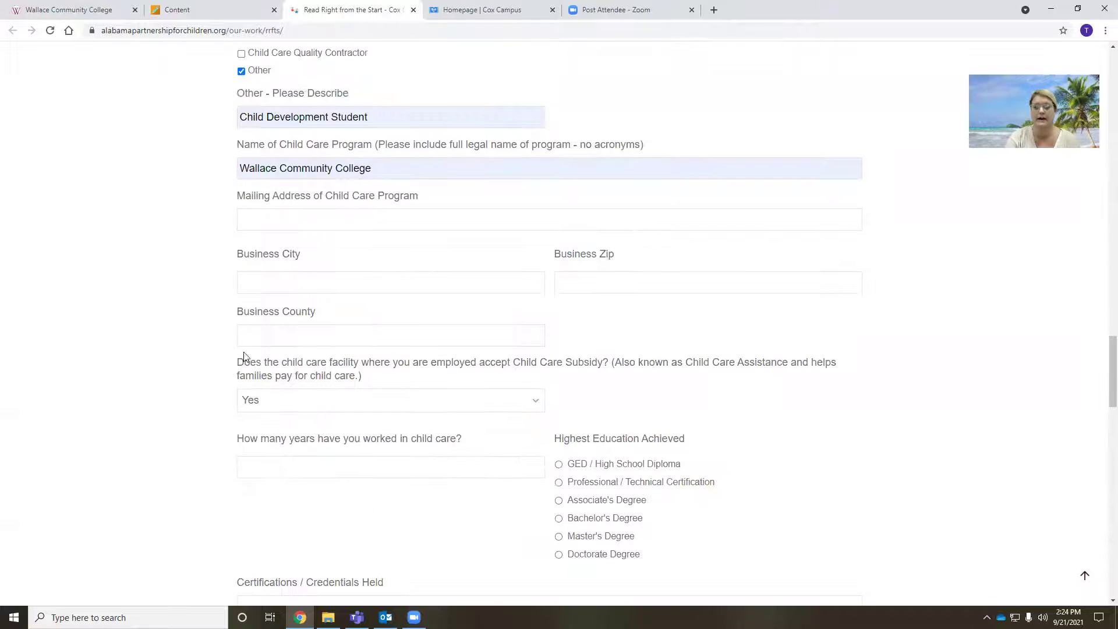
click(536, 402)
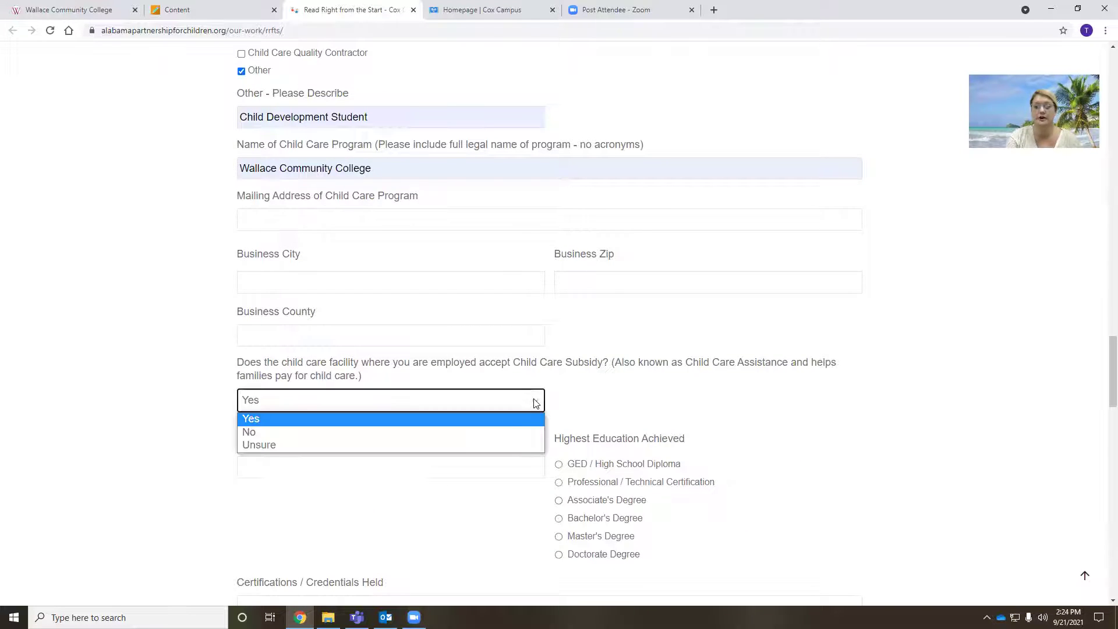
click(505, 431)
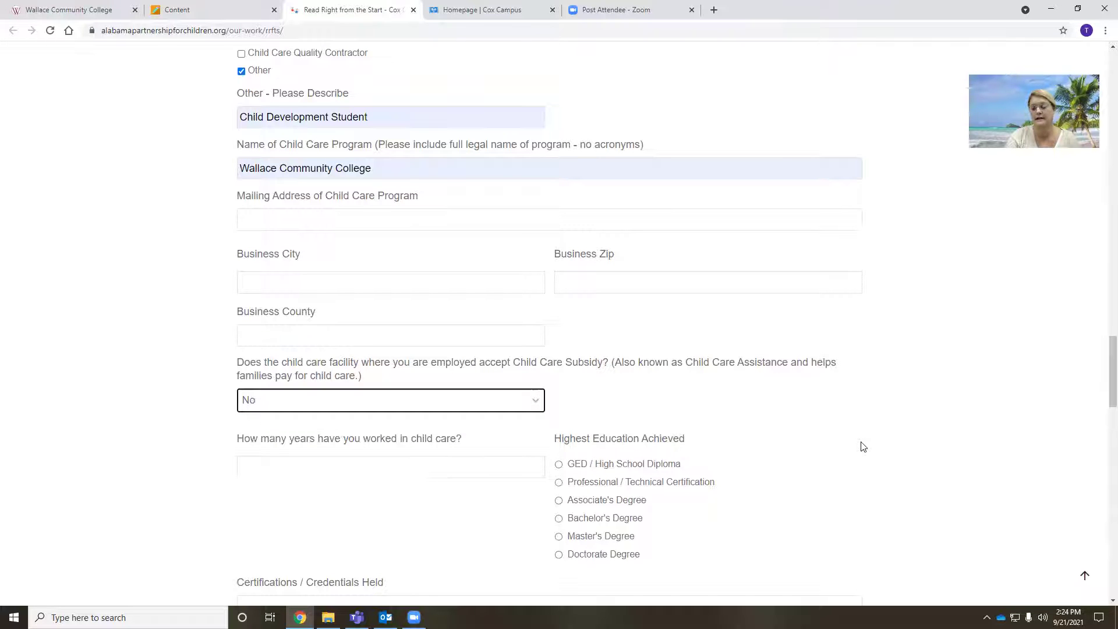
click(306, 467)
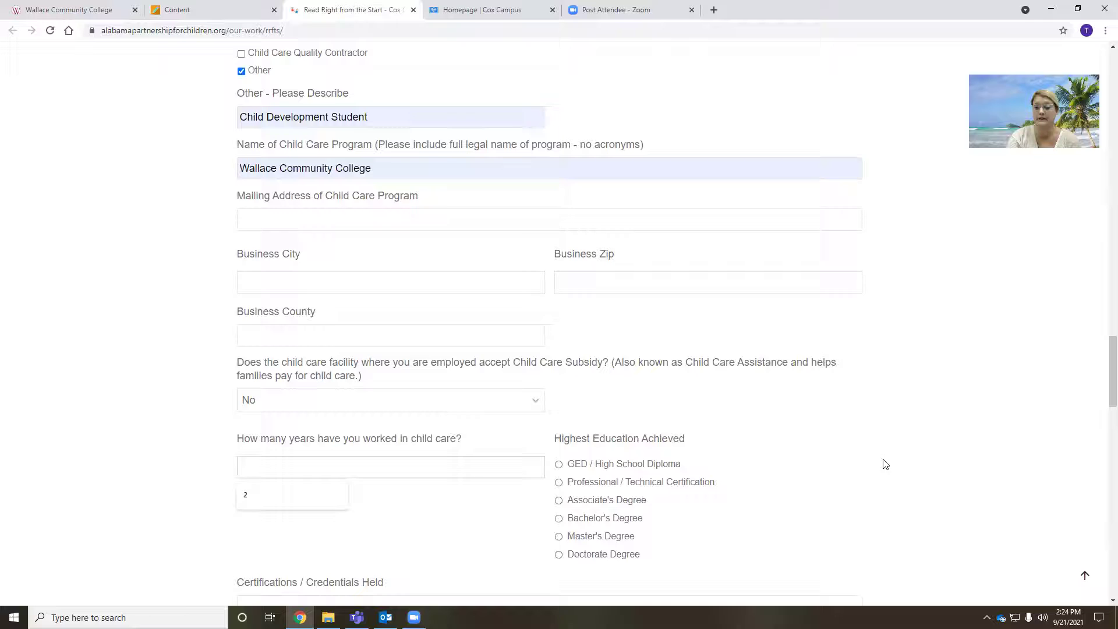
scroll(868, 464, down, 3)
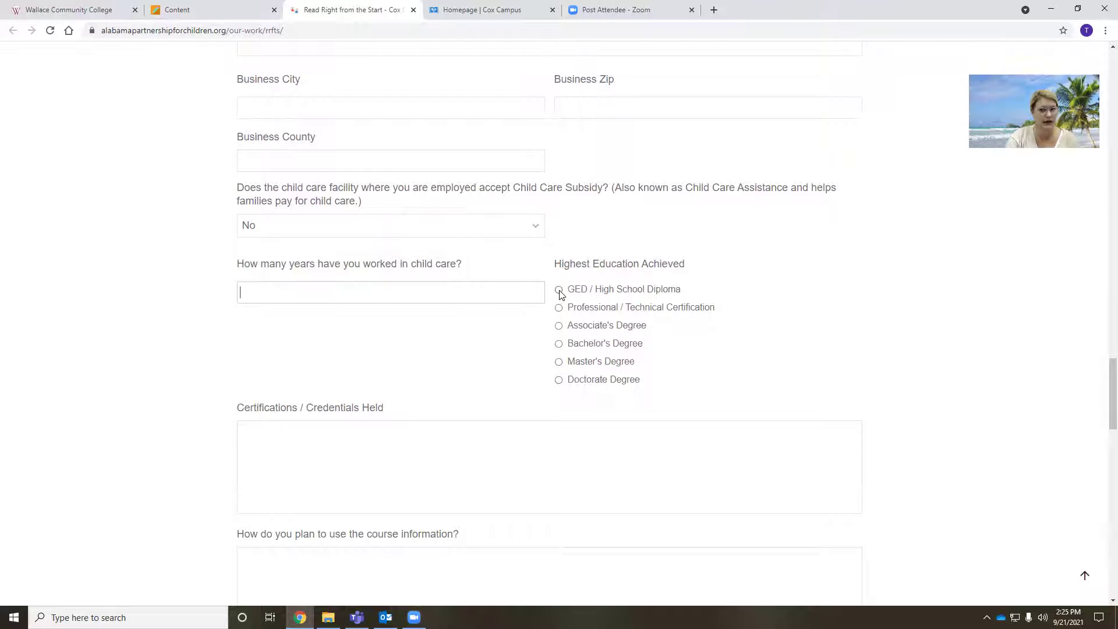
- Choose GED / High School Diploma as the highest level of education
click(562, 289)
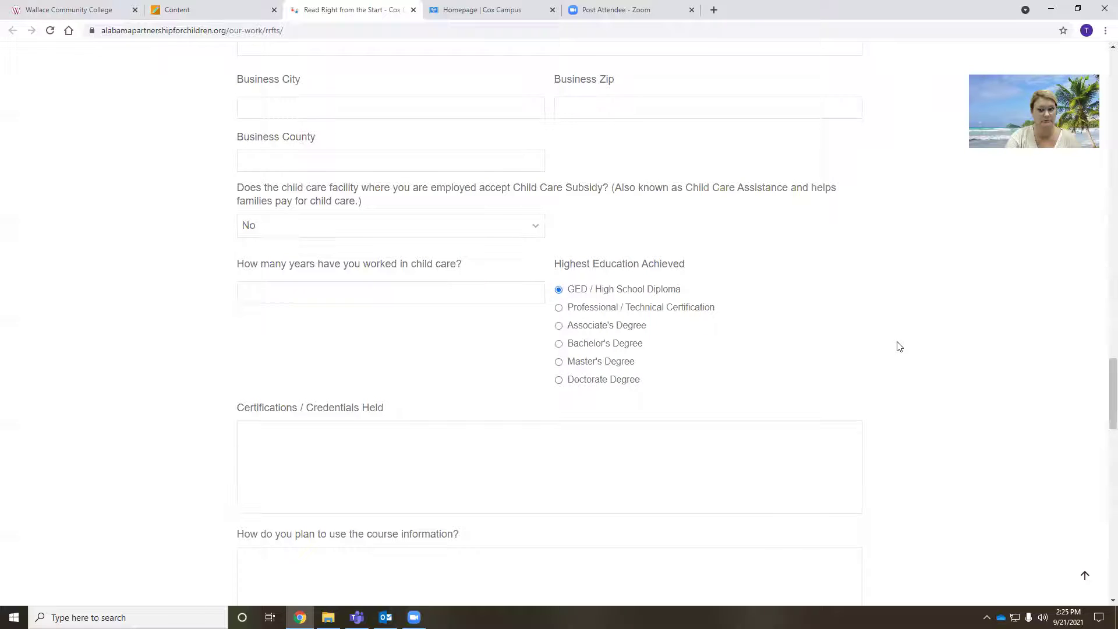
scroll(899, 347, down, 3)
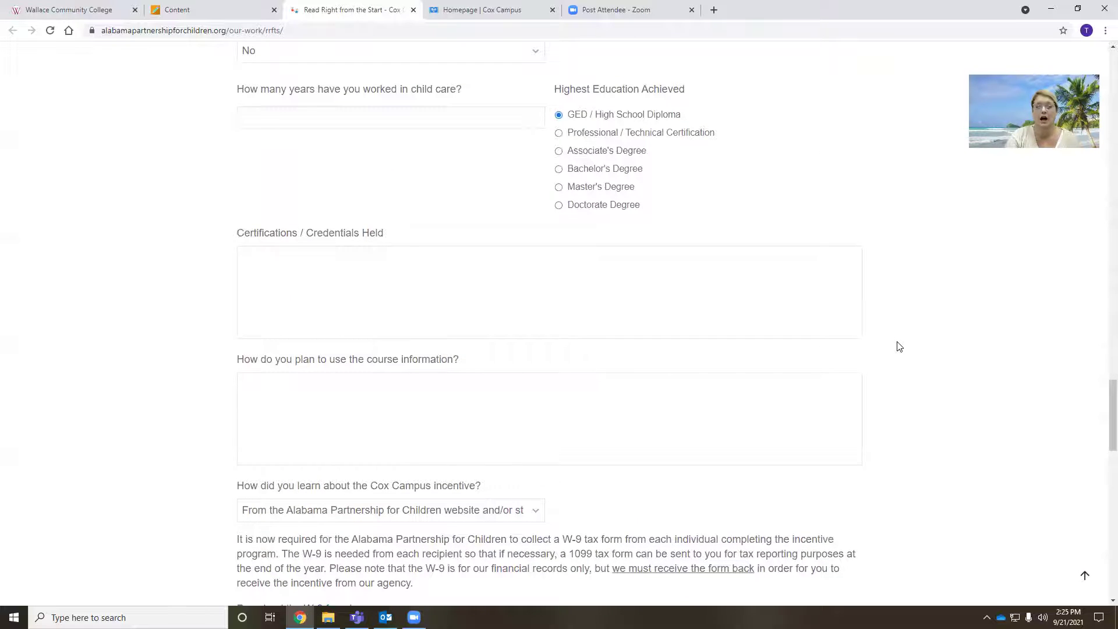
scroll(900, 347, down, 2)
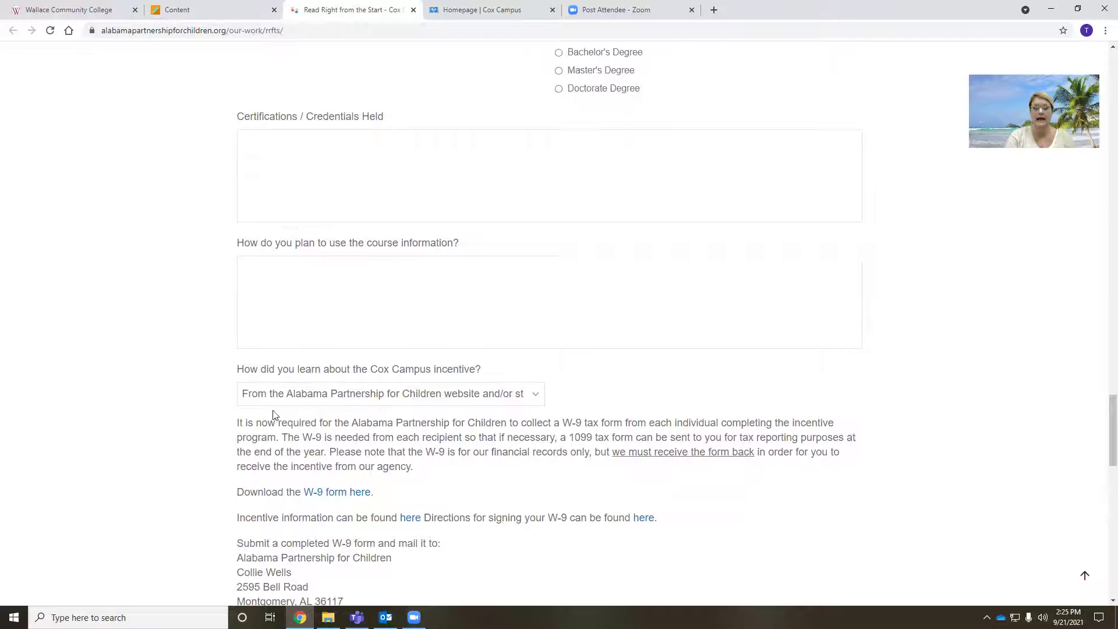
- Answer the Cox Campus incentive source question with From my College Professor
click(537, 394)
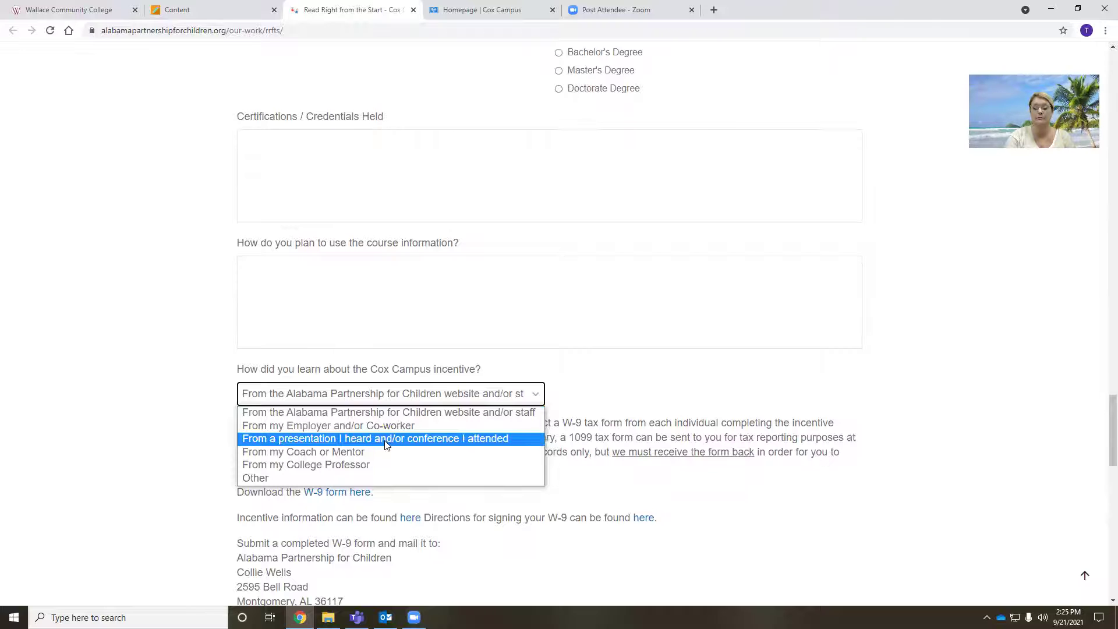
click(384, 464)
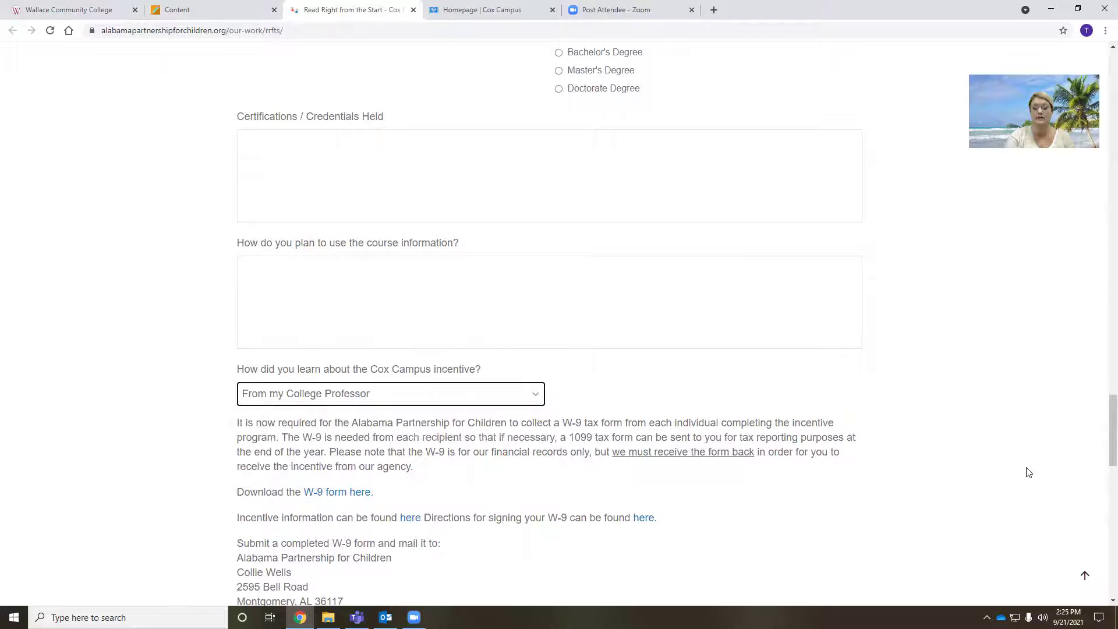
scroll(996, 491, down, 2)
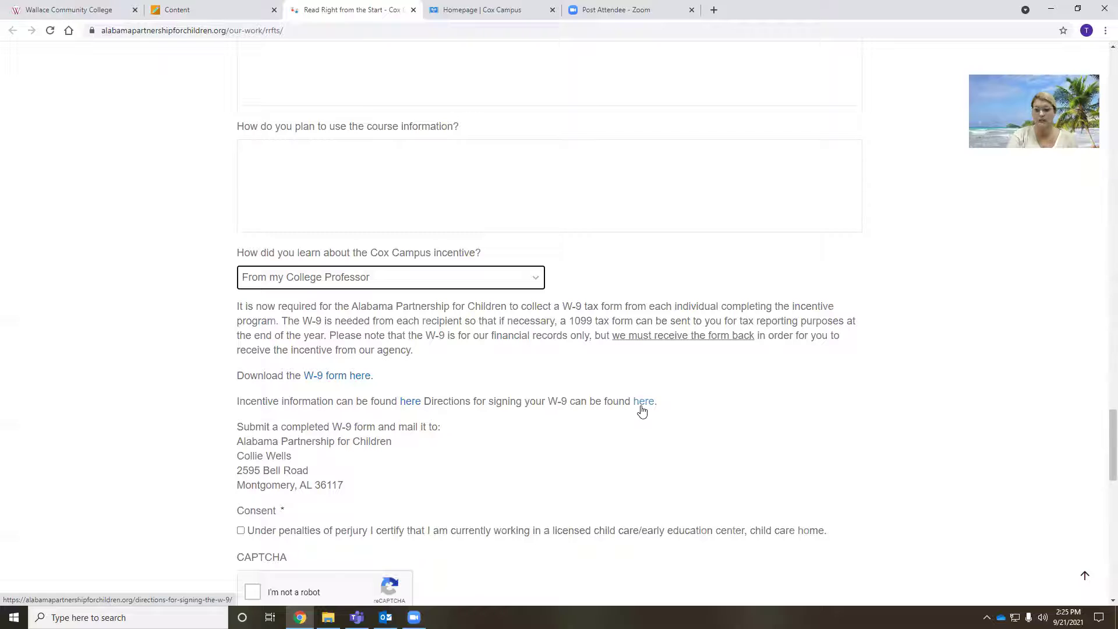
scroll(643, 411, down, 2)
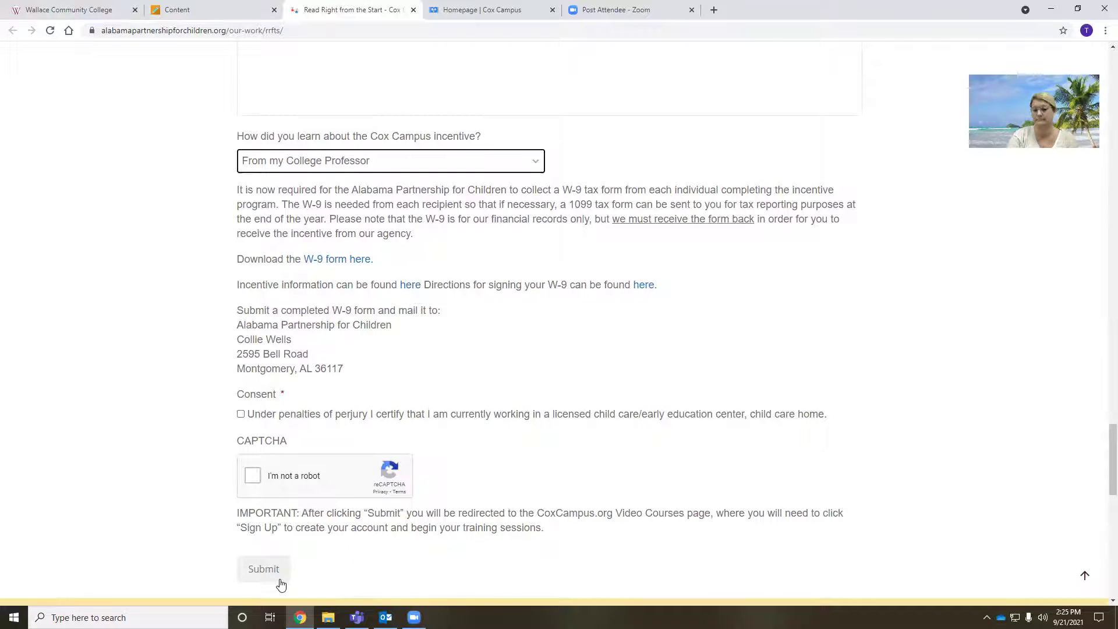
- Return to the Blackboard tab's Midterm and Final Information page and scroll to the Cox Campus trainings folder
click(233, 14)
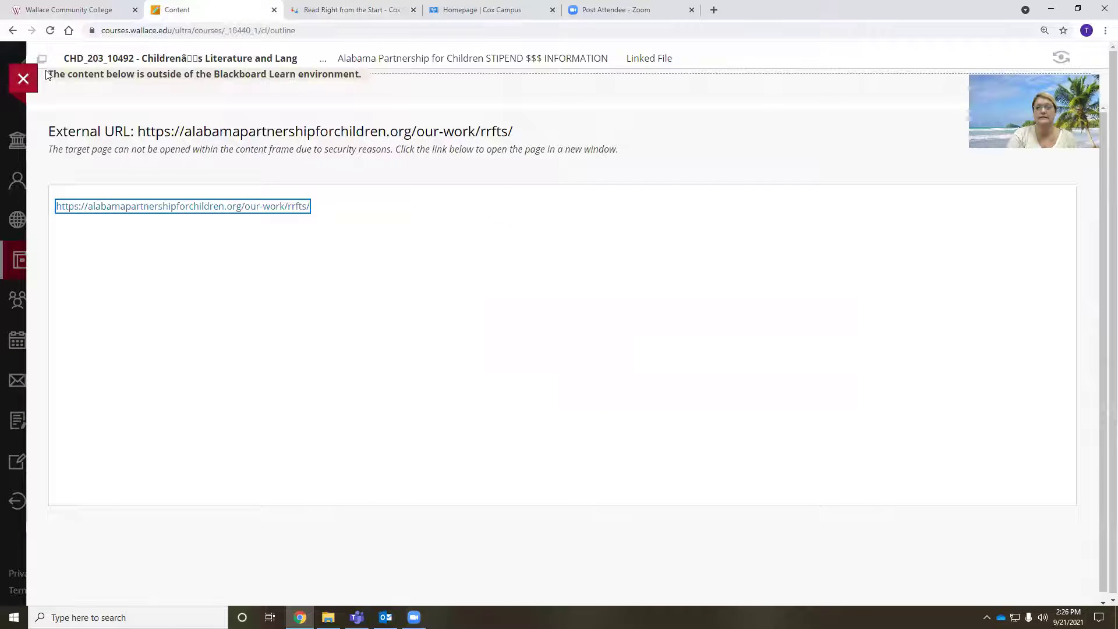
click(471, 61)
scroll(554, 190, down, 3)
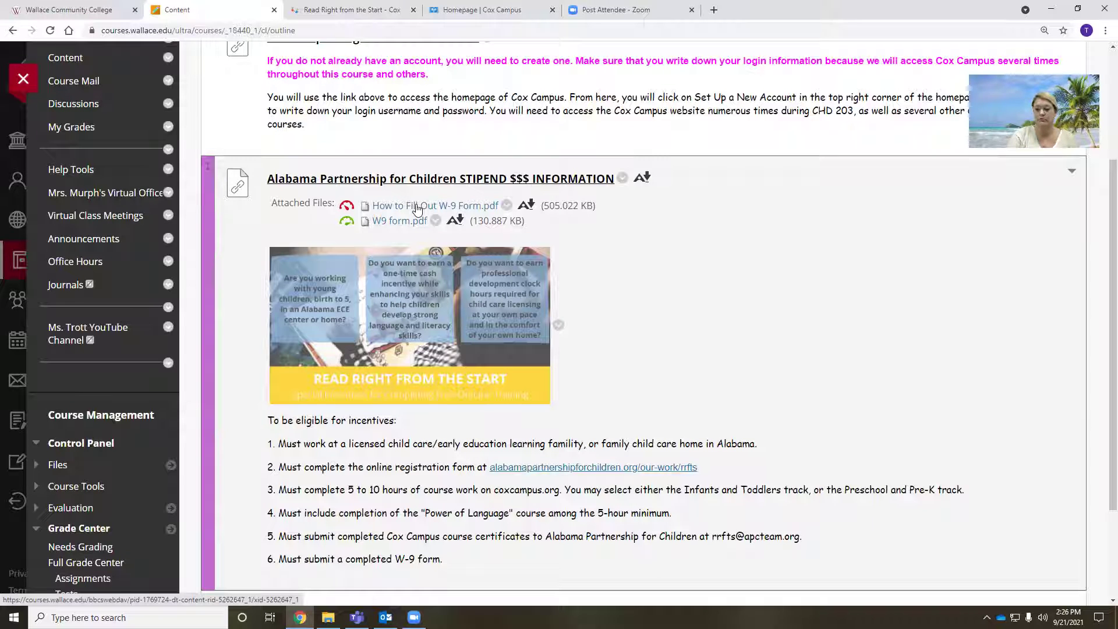
scroll(732, 383, down, 2)
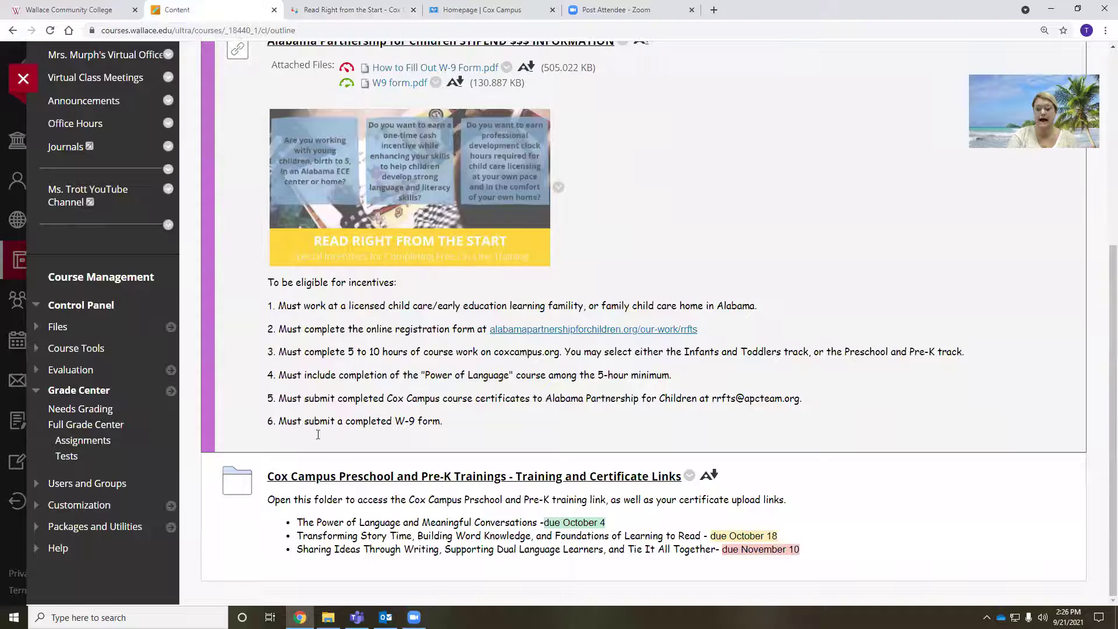
scroll(461, 389, up, 2)
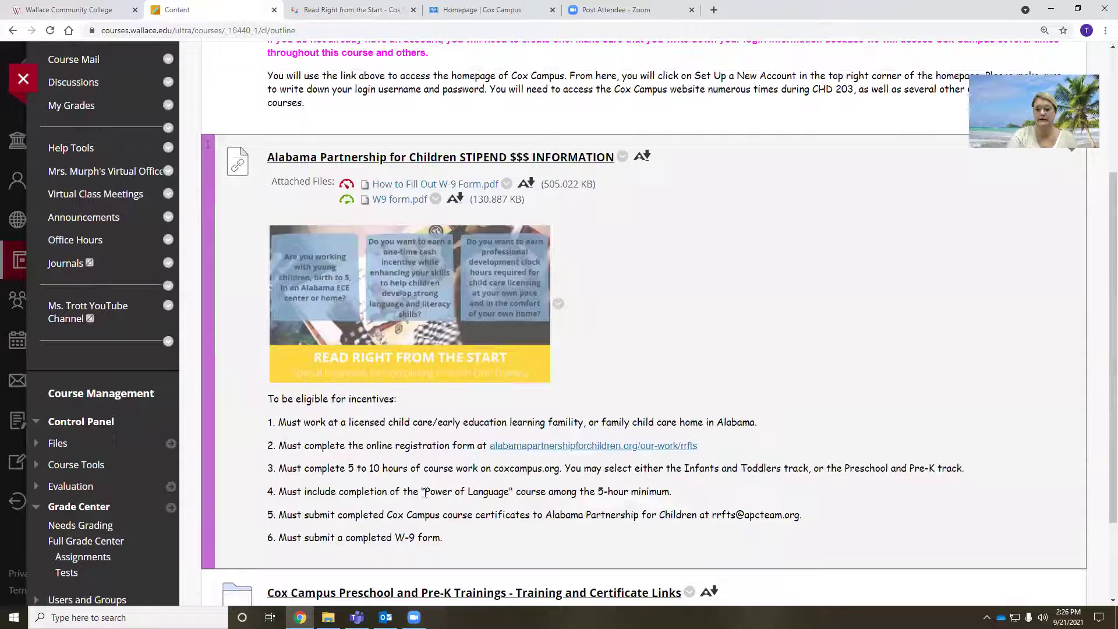
scroll(475, 467, down, 1)
scroll(475, 467, down, 2)
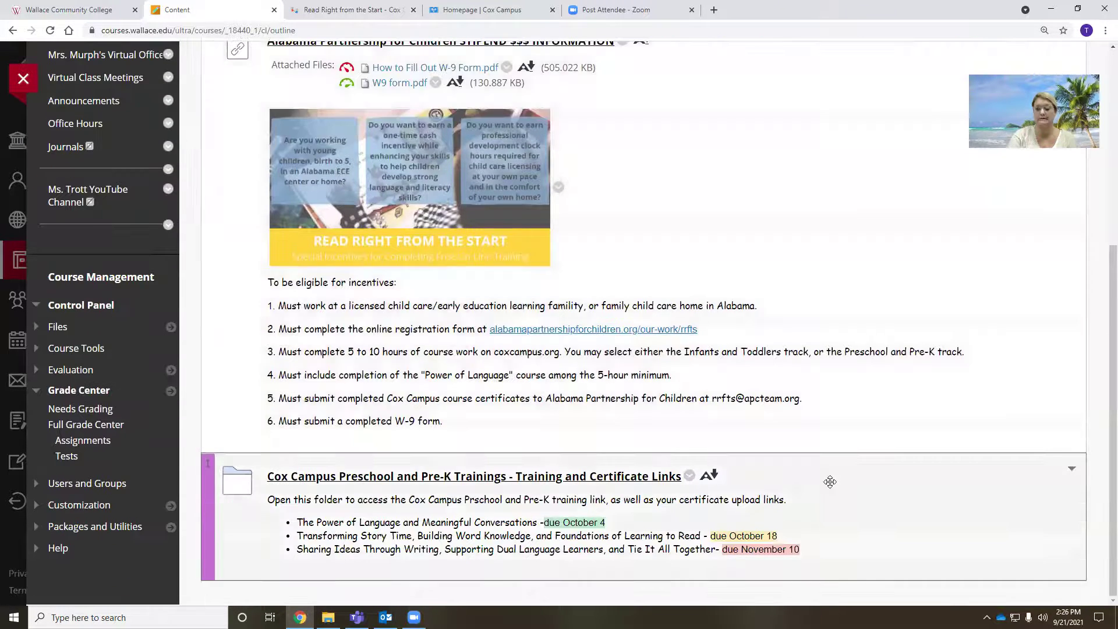
scroll(829, 482, up, 5)
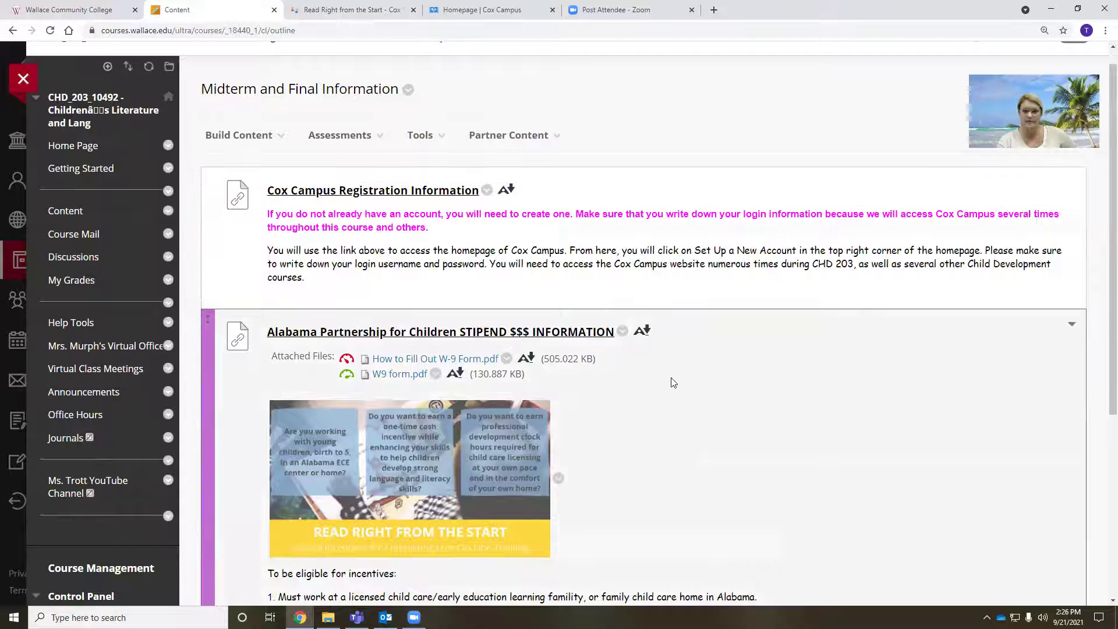
scroll(673, 382, down, 5)
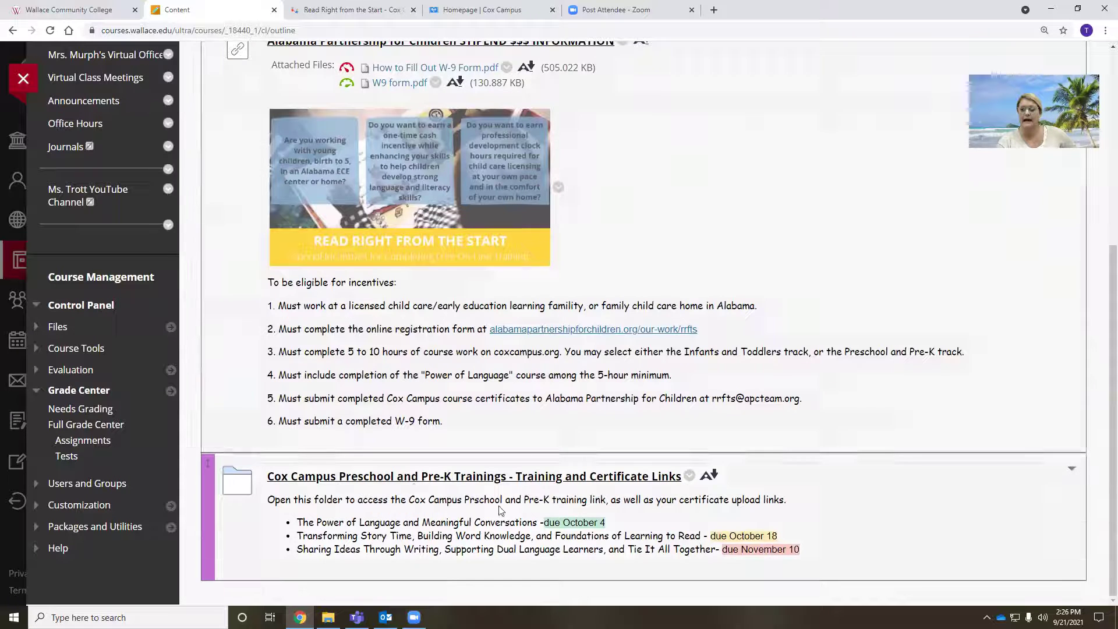
- Open the Cox Campus Preschool and Pre-K Trainings folder and browse its 10 listed courses
click(445, 476)
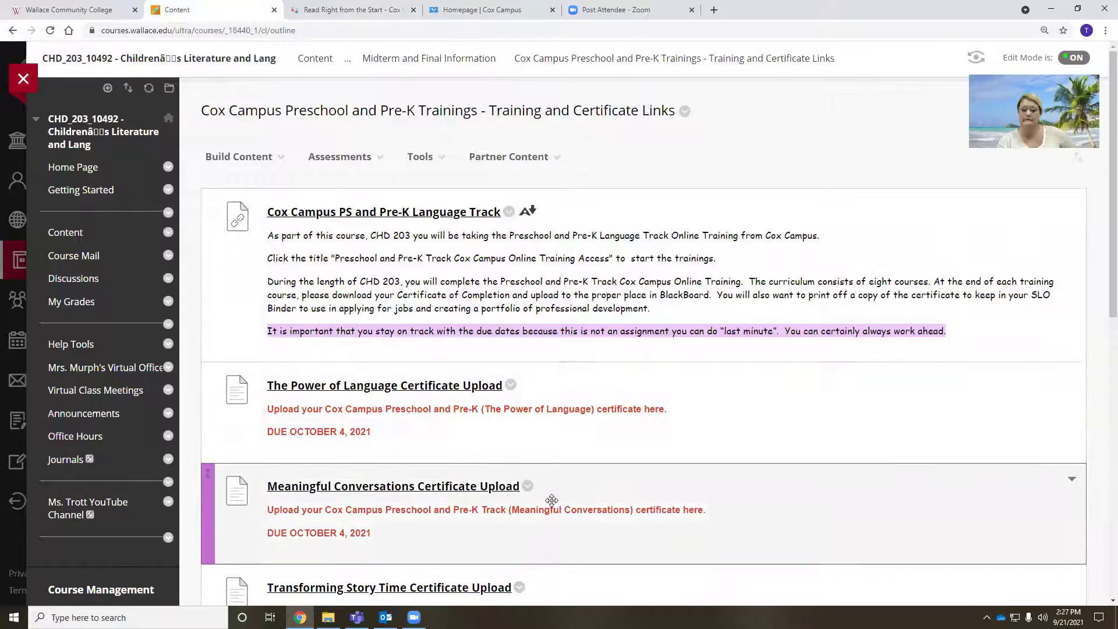
scroll(550, 352, down, 6)
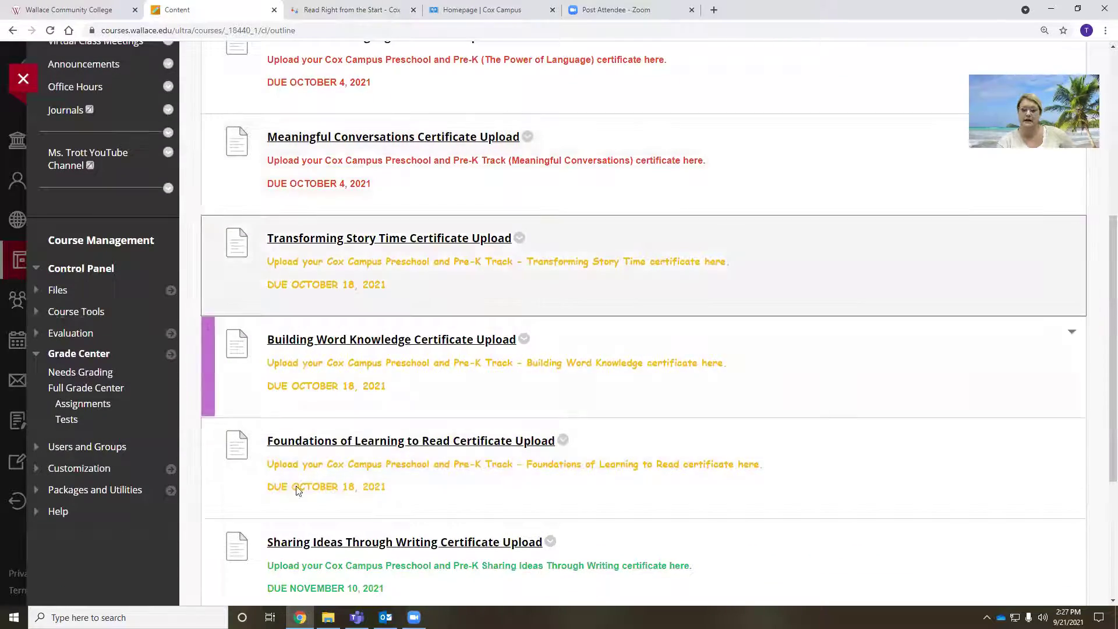
scroll(587, 434, down, 4)
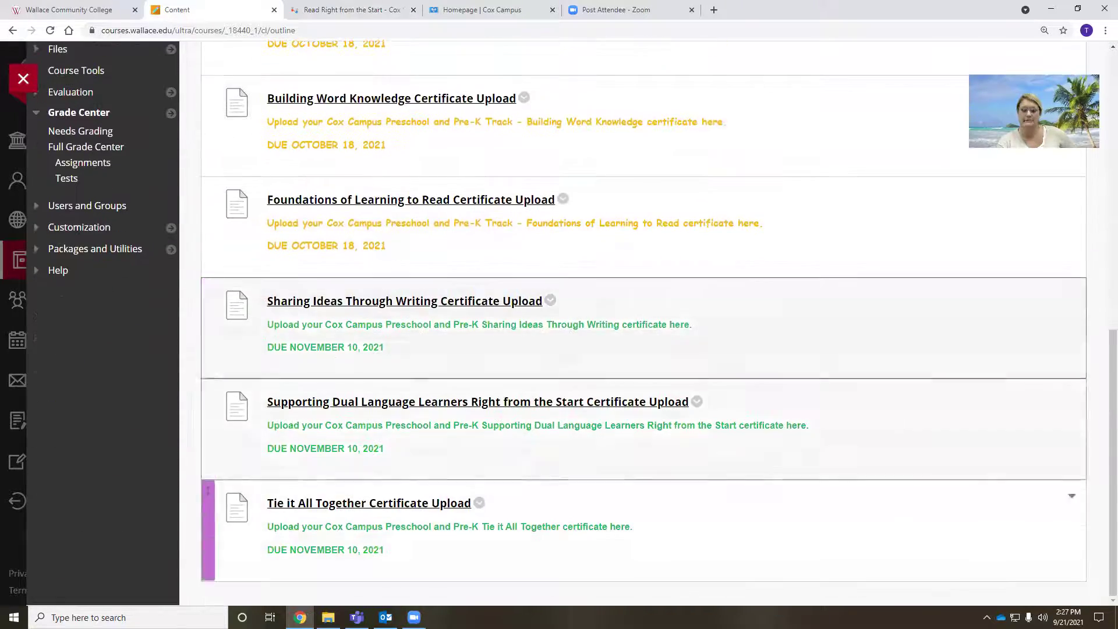
scroll(418, 499, up, 5)
scroll(418, 499, up, 5)
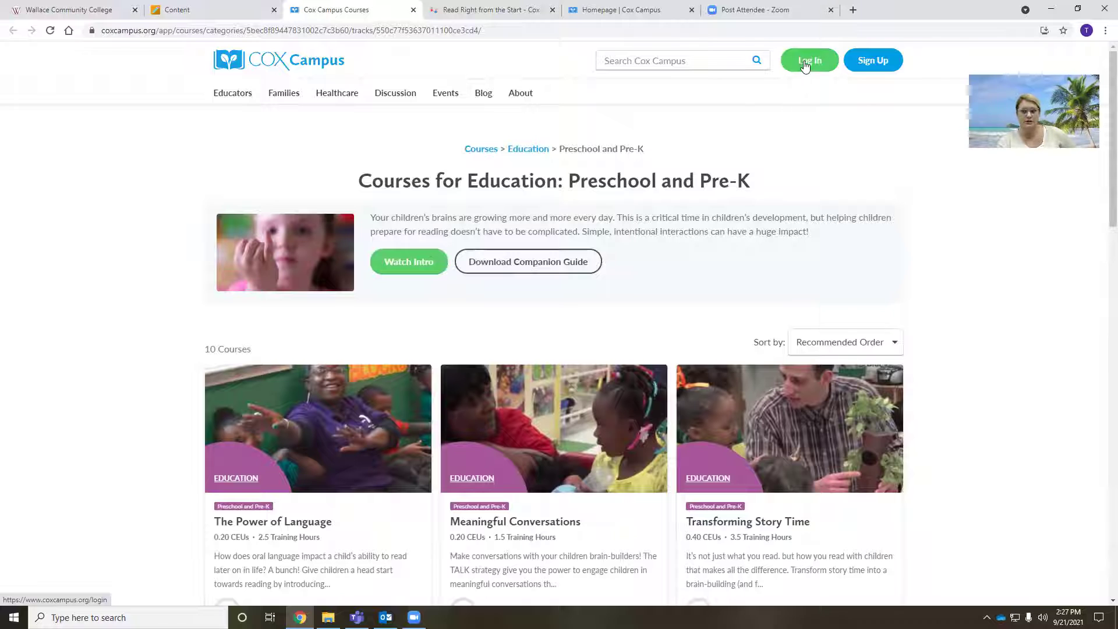
- Scroll the Preschool and Pre-K courses list and open The Power of Language course card
scroll(318, 438, down, 2)
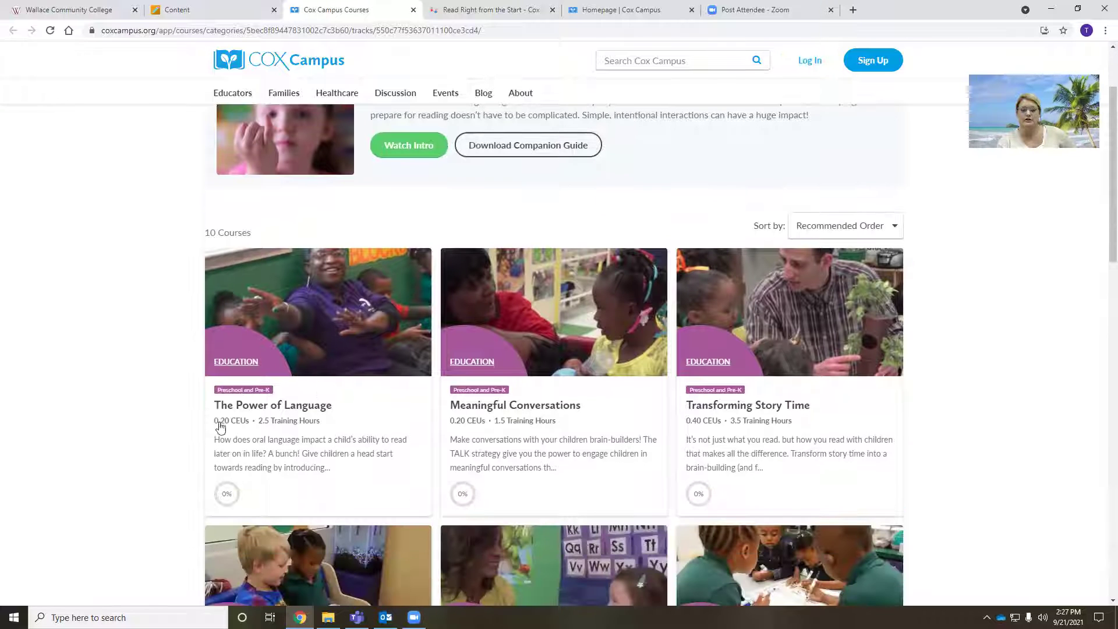
click(309, 415)
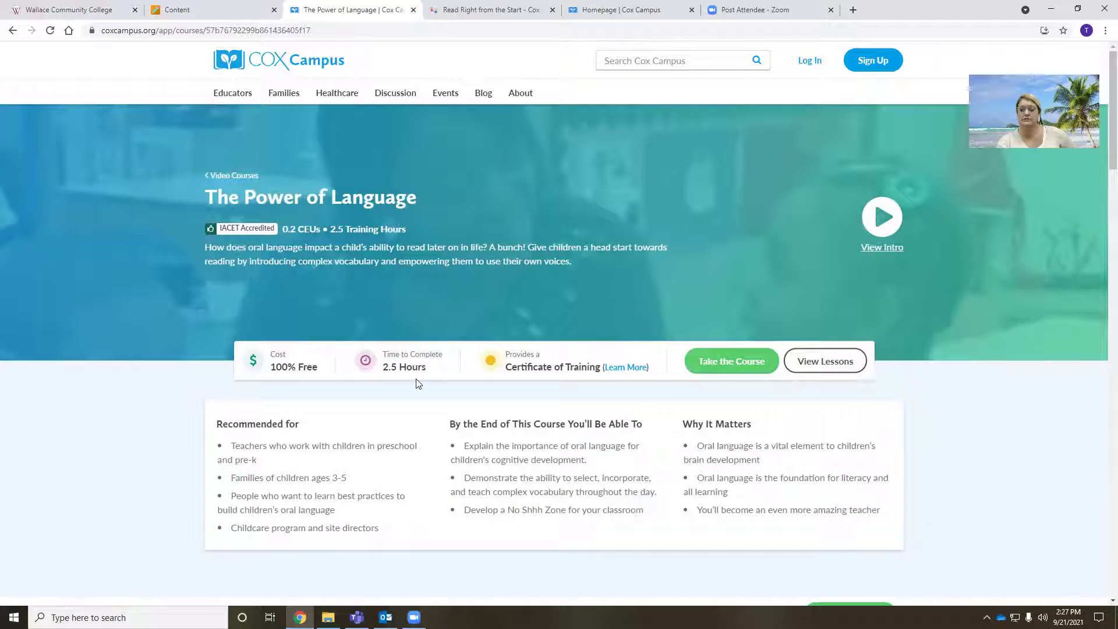
- Start The Power of Language and scroll its seven lessons down to the locked final assessment
click(751, 364)
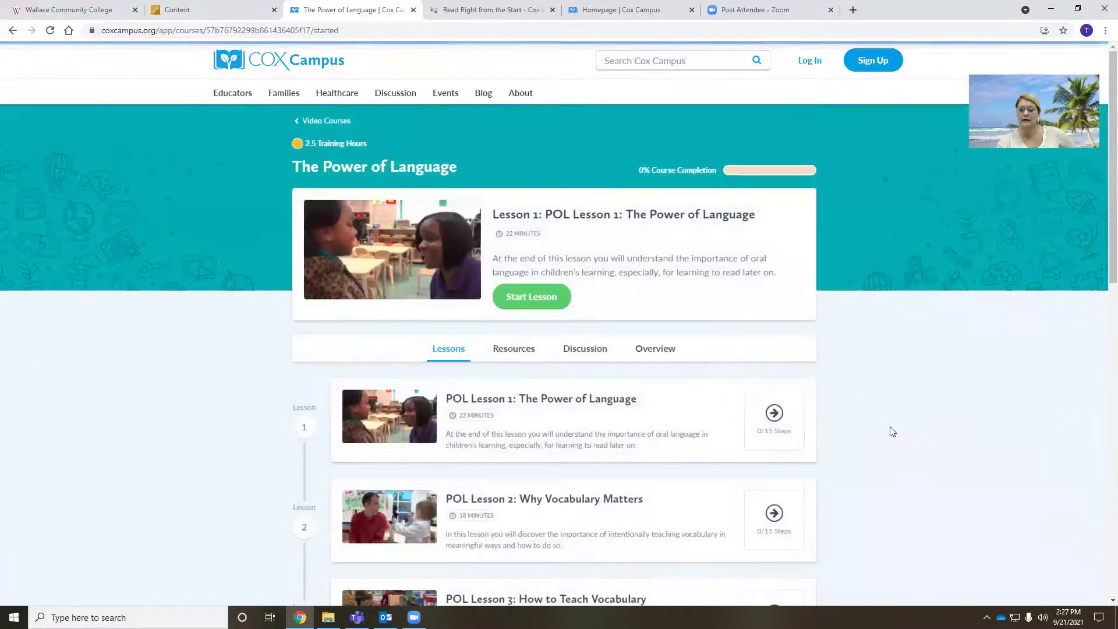
scroll(891, 431, down, 2)
scroll(891, 430, up, 1)
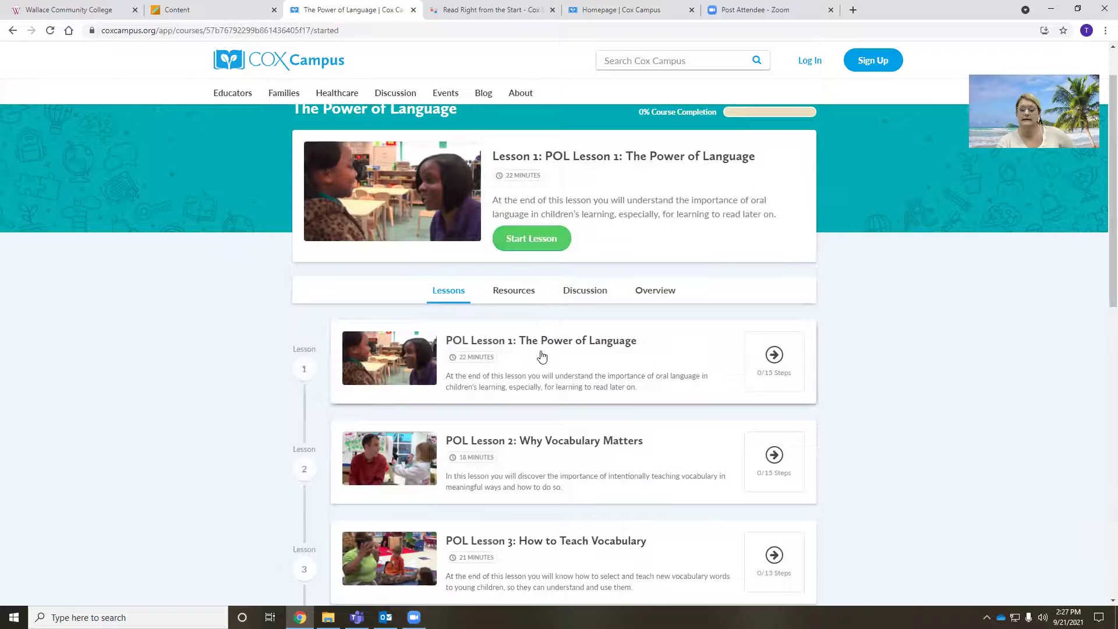
scroll(542, 355, down, 2)
scroll(541, 355, down, 10)
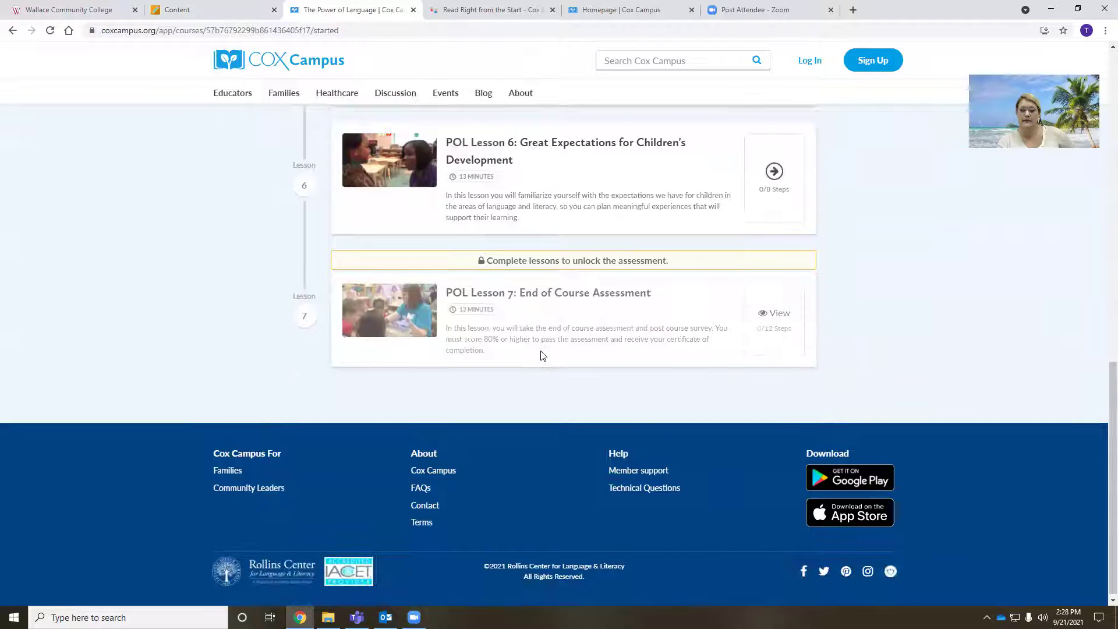